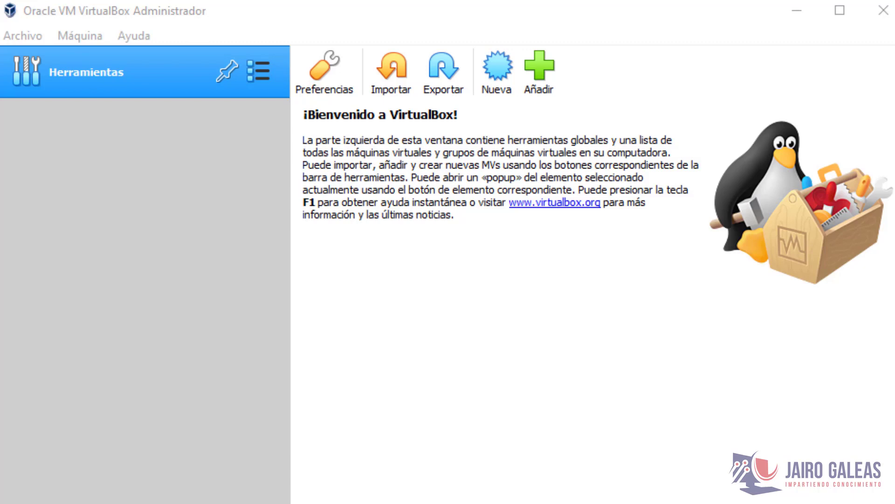
- Open the global preferences at the general settings
left_click(220, 399)
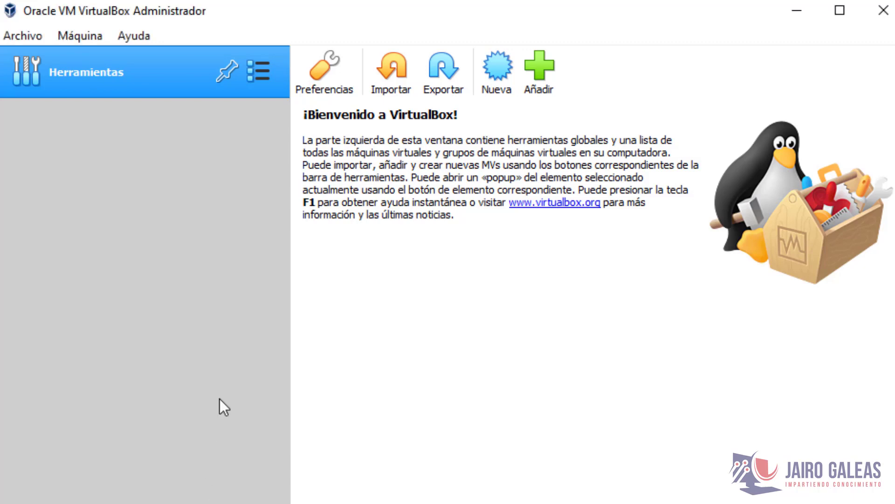
left_click(34, 41)
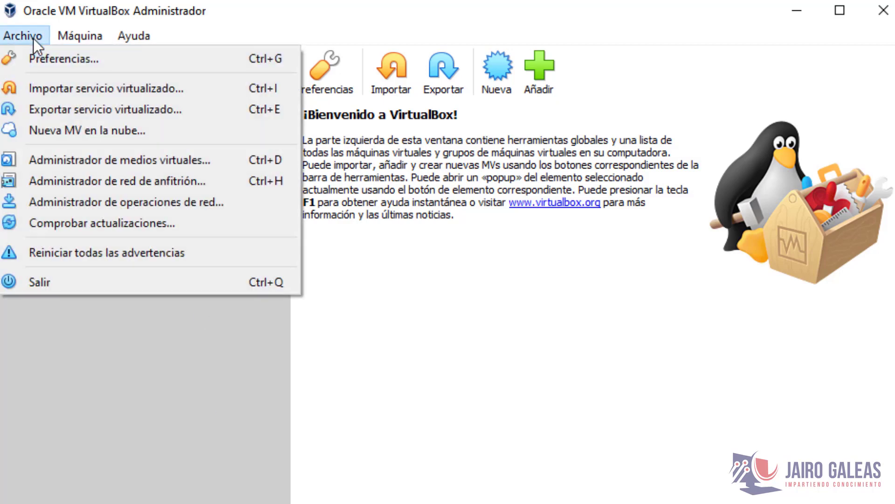
left_click(102, 65)
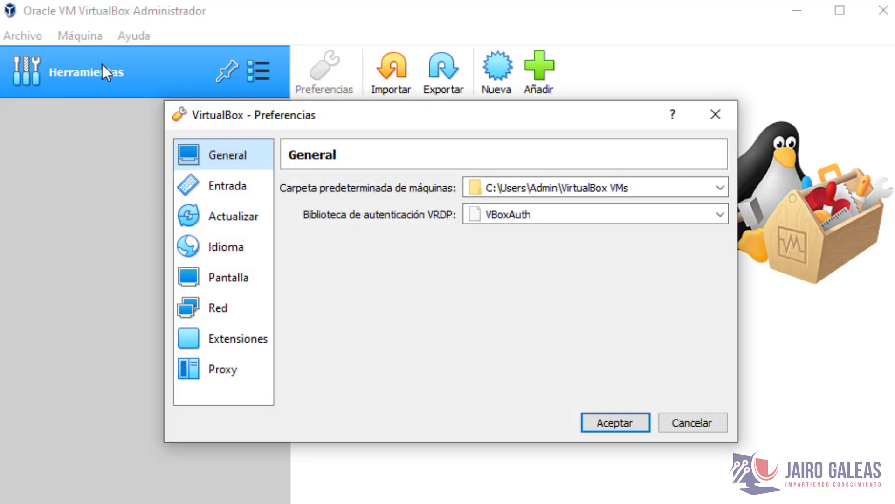
left_click_drag(339, 122, 231, 98)
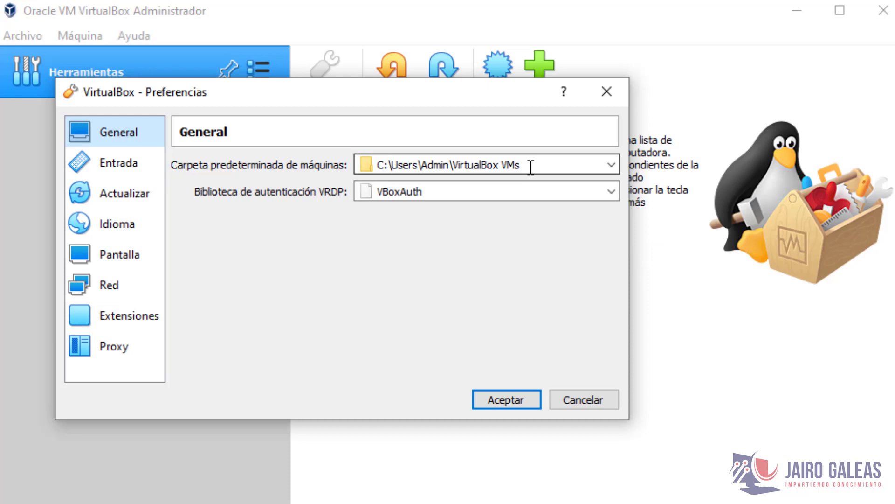
- Set the default machine folder to E:\Maquinas Virtuales
left_click(612, 164)
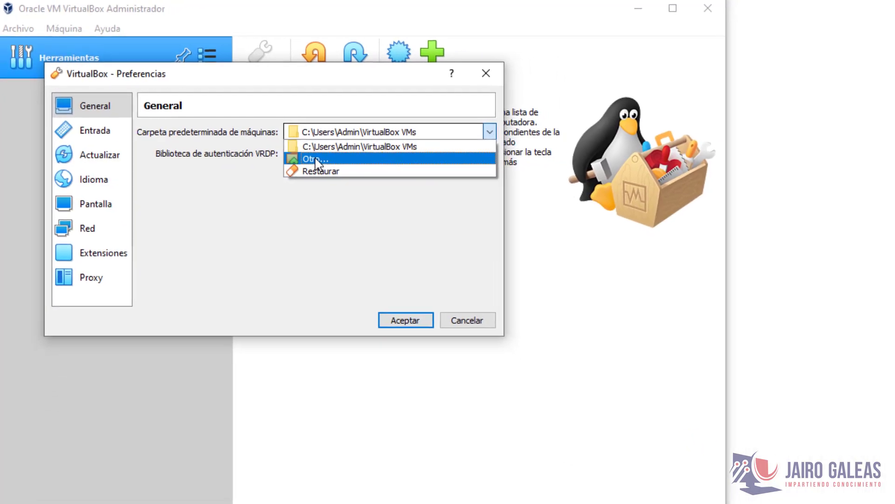
left_click(393, 198)
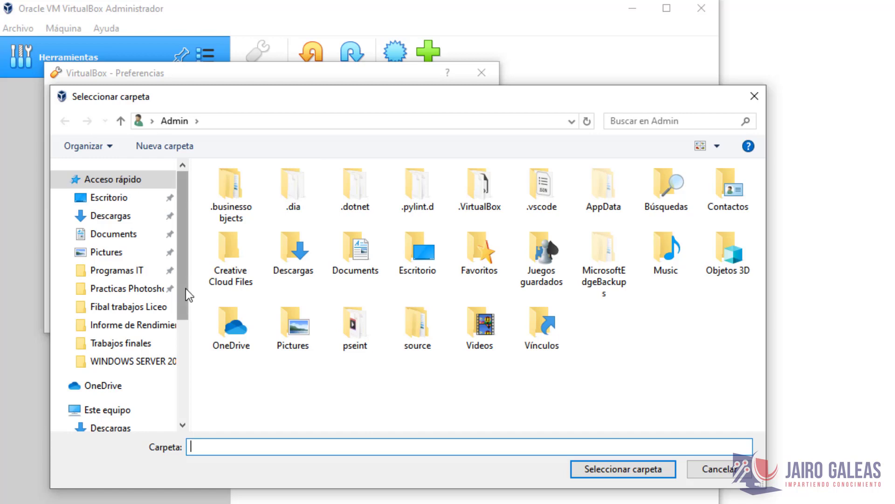
left_click_drag(186, 294, 185, 406)
left_click(115, 386)
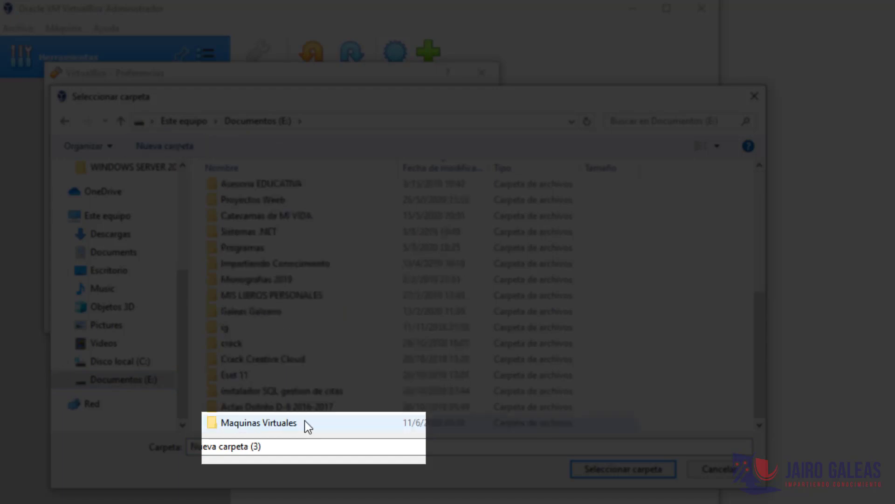
double_click(289, 430)
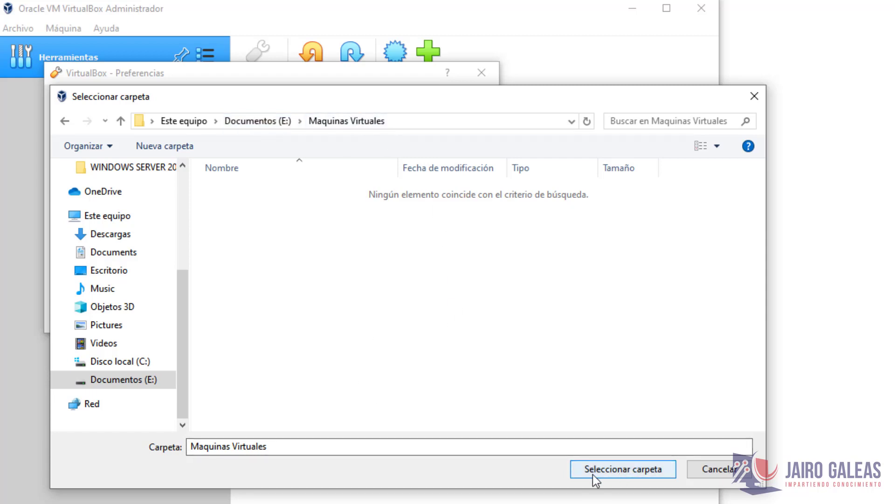
left_click(624, 471)
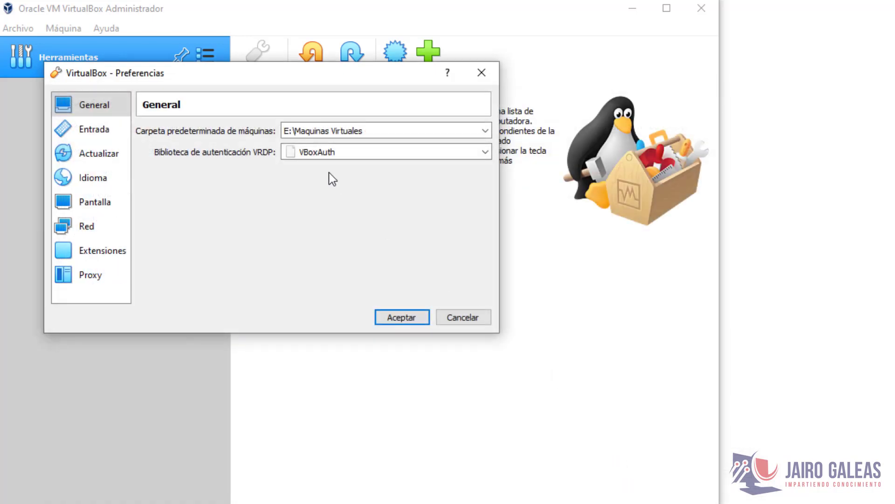
triple_click(350, 131)
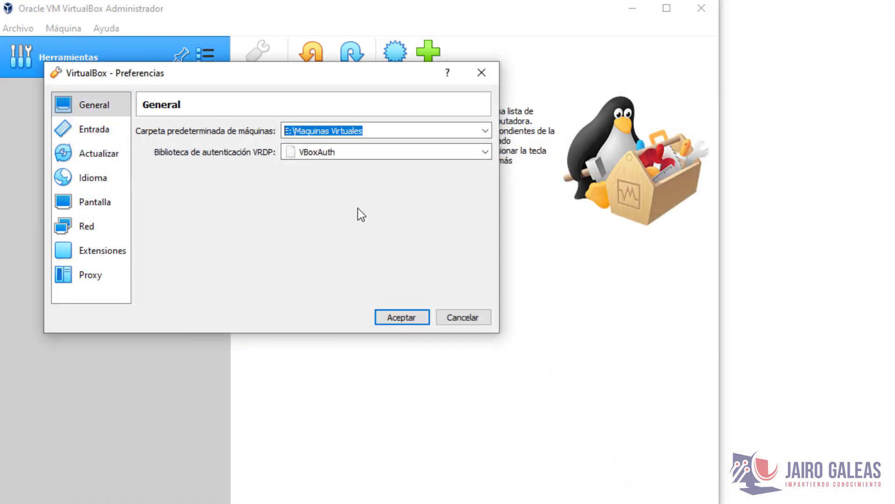
- Check the options for choosing another VRDP authentication library, leaving the file browser without selecting a file
left_click(486, 157)
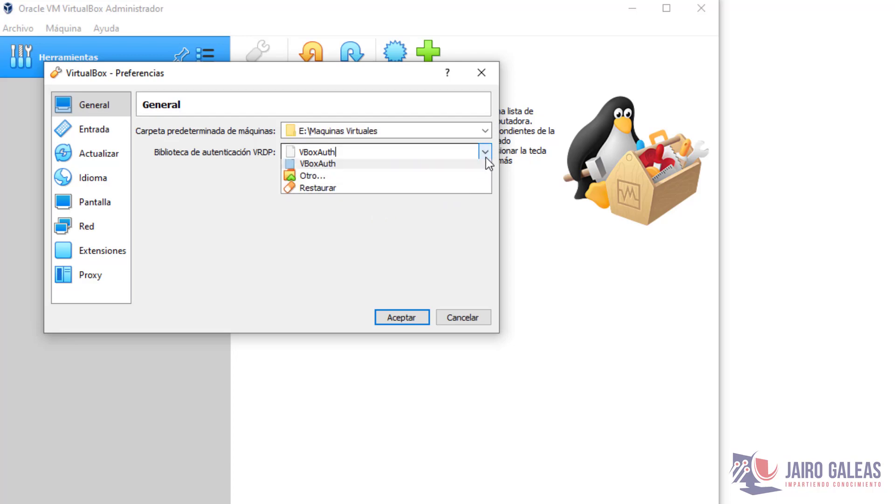
left_click(465, 178)
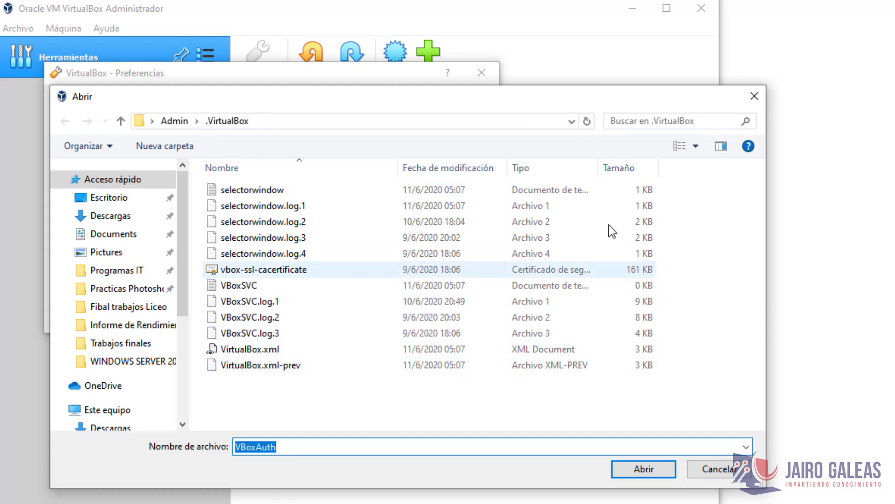
left_click(752, 98)
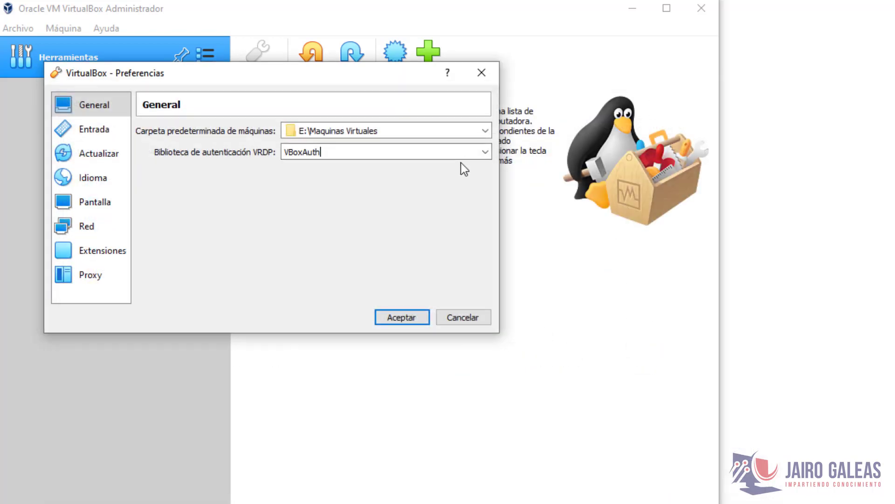
left_click(419, 127)
left_click_drag(418, 127, 55, 103)
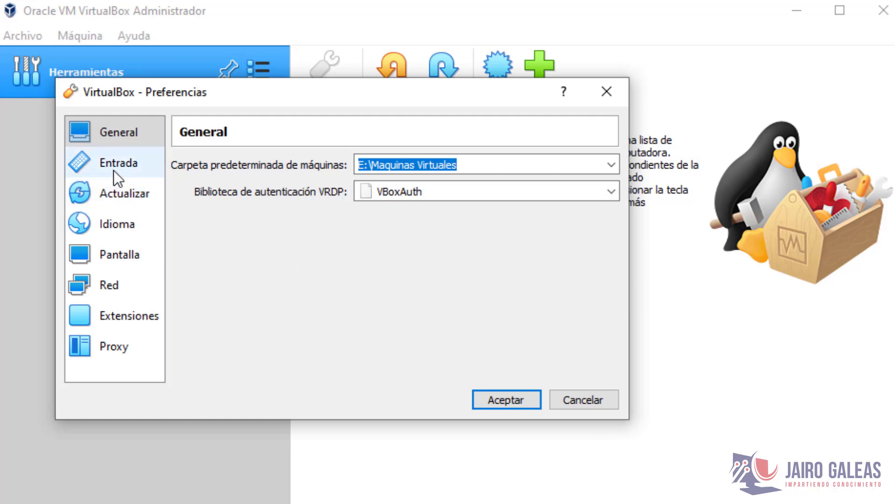
- Review the configurable keyboard shortcuts for the VirtualBox manager and for the virtual machine, enlarging the preferences window
left_click(94, 165)
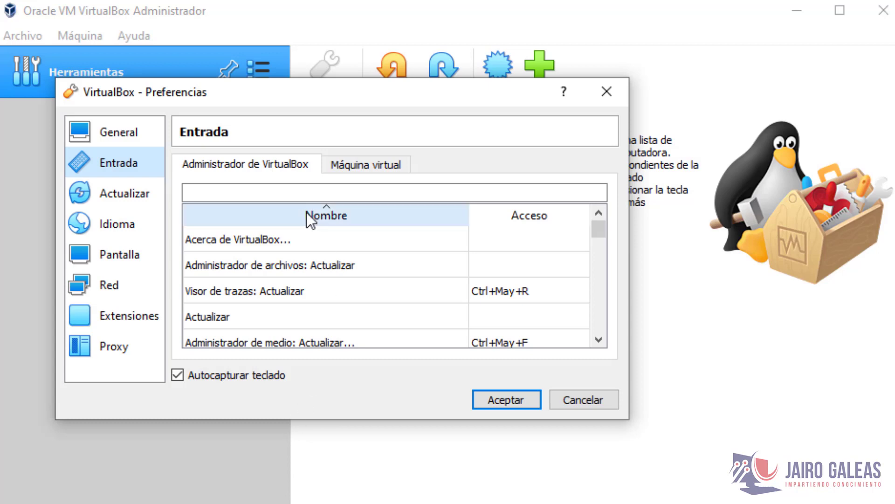
left_click(502, 265)
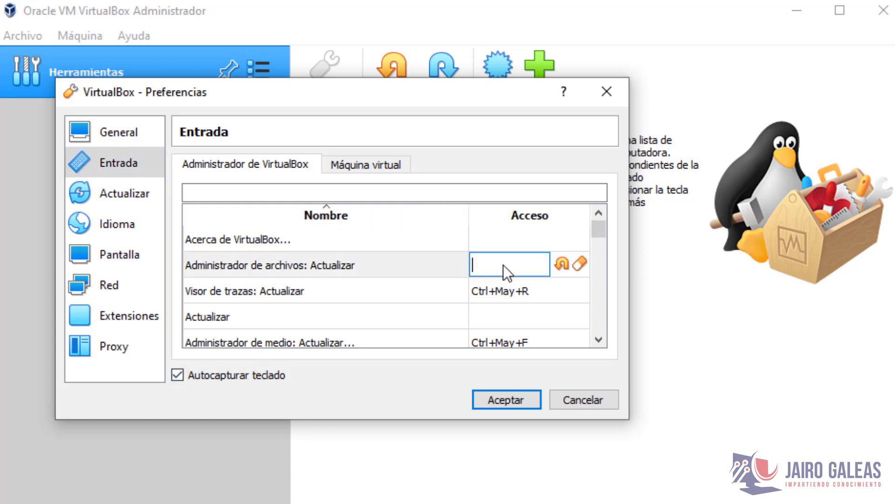
left_click(508, 294)
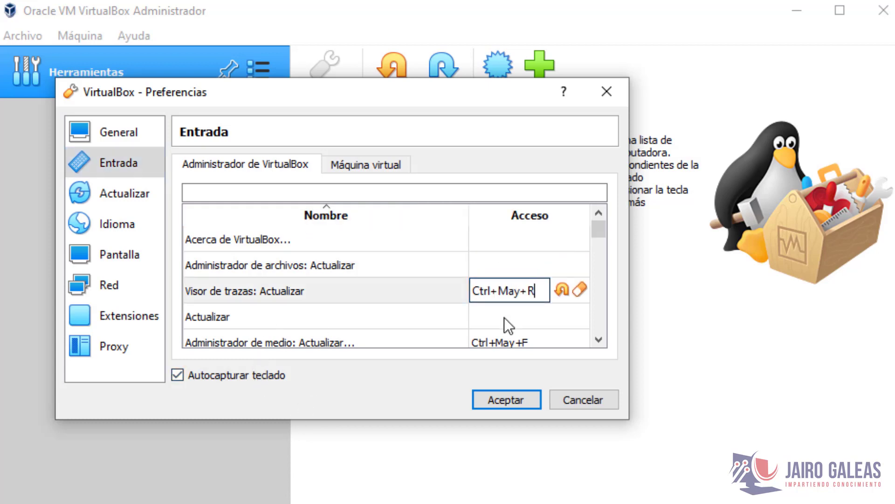
left_click(372, 164)
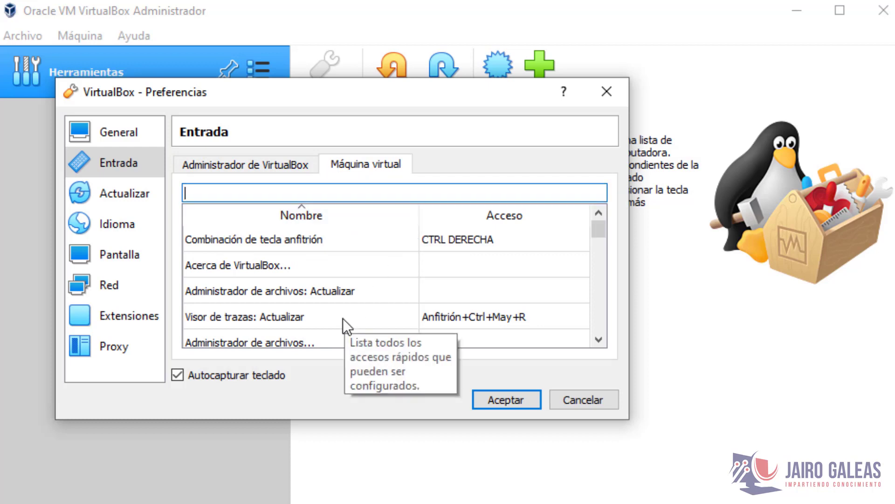
left_click_drag(337, 420, 338, 503)
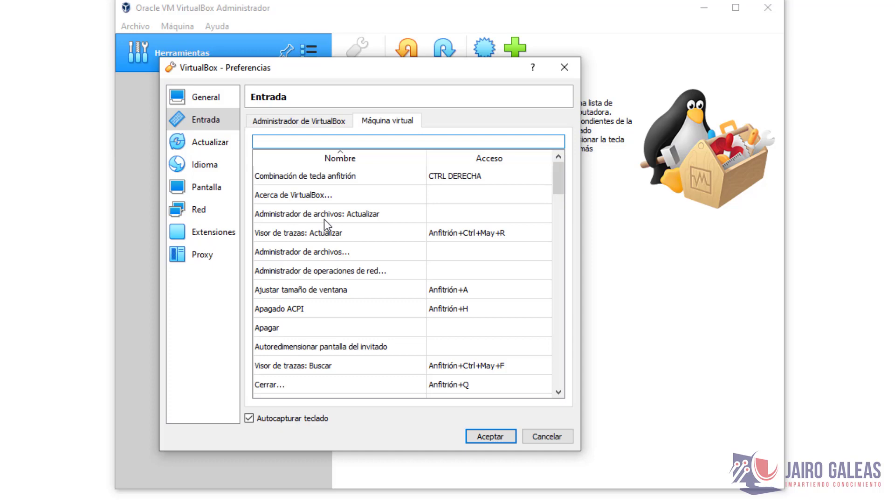
- Review the update-check preferences and the available interface languages
left_click(202, 142)
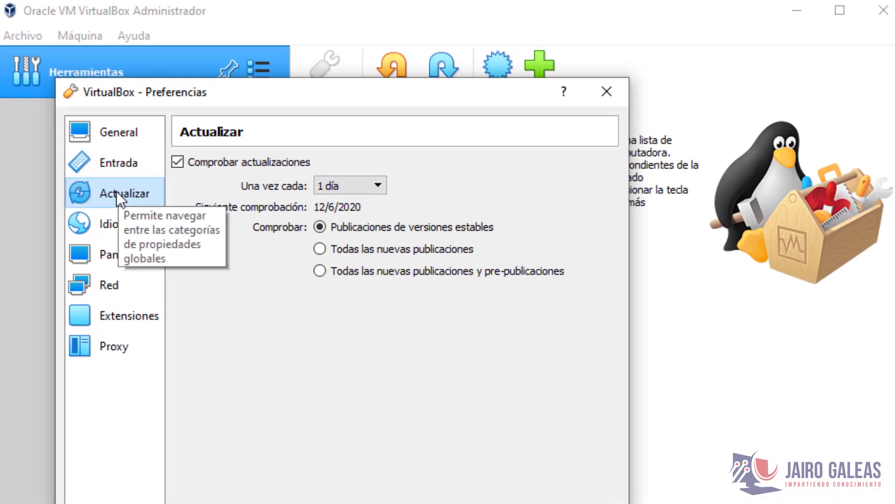
left_click(126, 223)
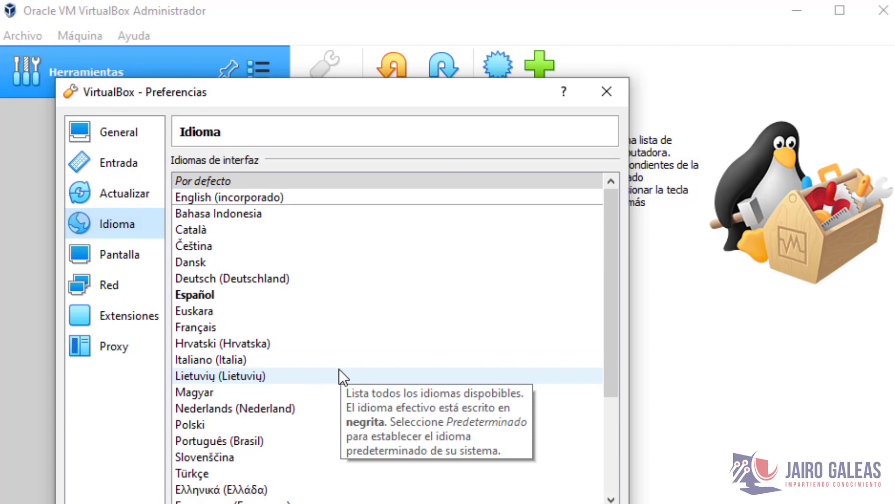
- In the display preferences, try the Automático and Ninguna maximum guest screen sizes and settle on Sugerencia
left_click(90, 253)
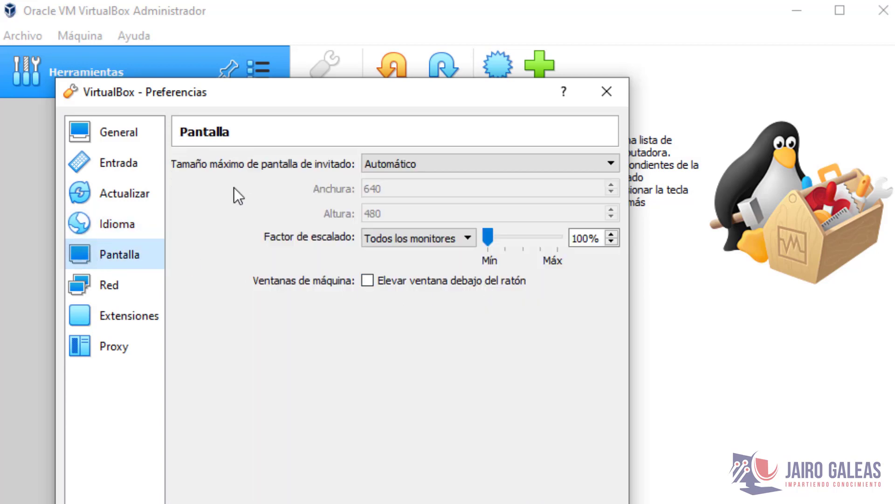
left_click(436, 165)
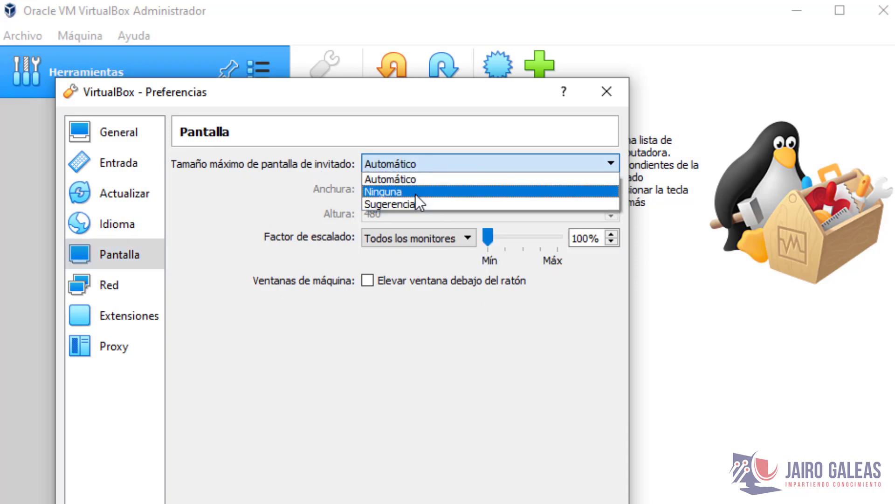
left_click(416, 200)
left_click(421, 164)
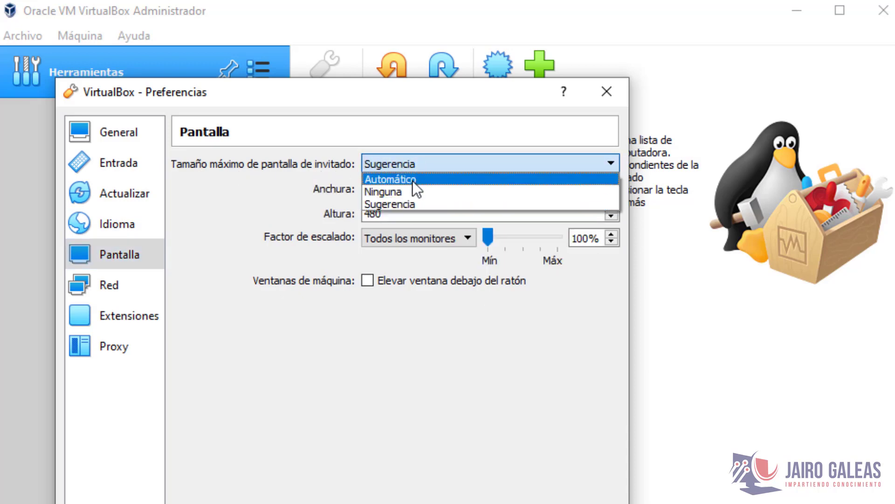
left_click(408, 180)
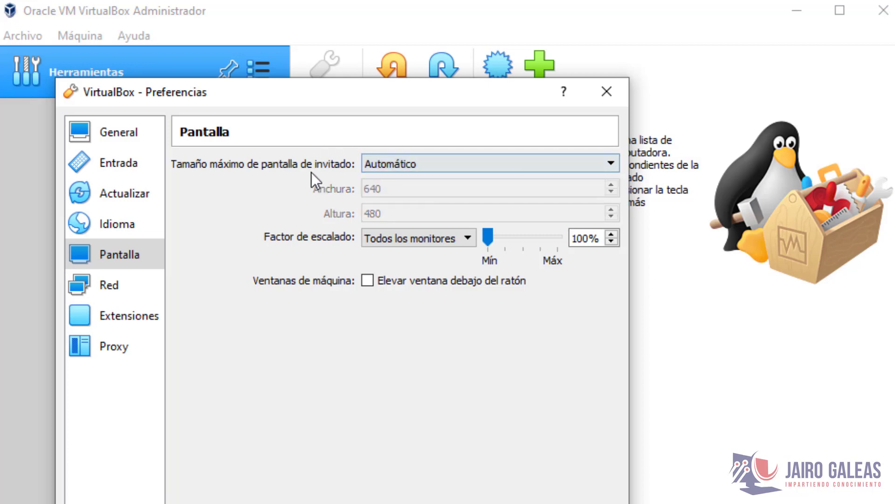
left_click(393, 167)
left_click(380, 195)
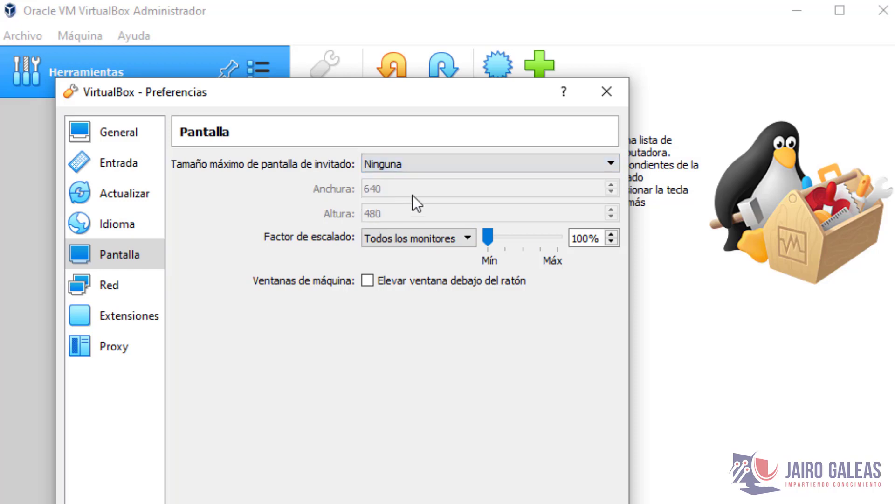
left_click(425, 161)
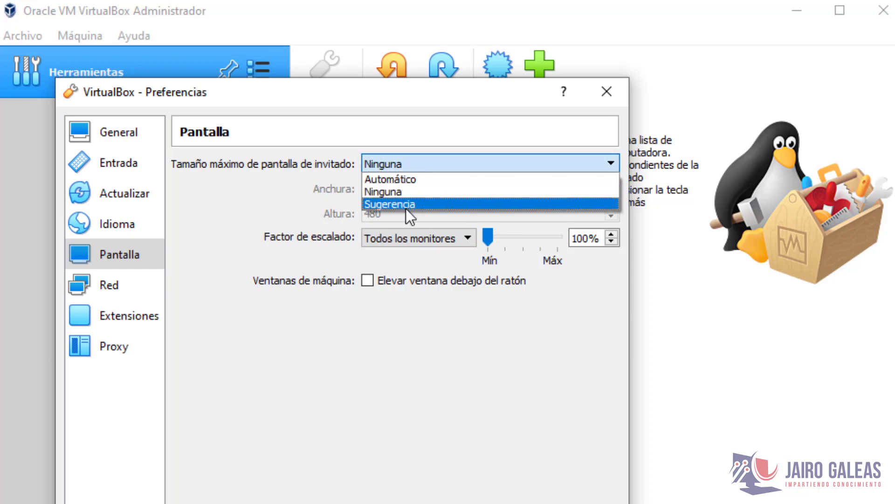
left_click(405, 208)
- Examine the guest screen's width and height fields and the monitor choices for the scaling factor
left_click_drag(398, 187, 157, 175)
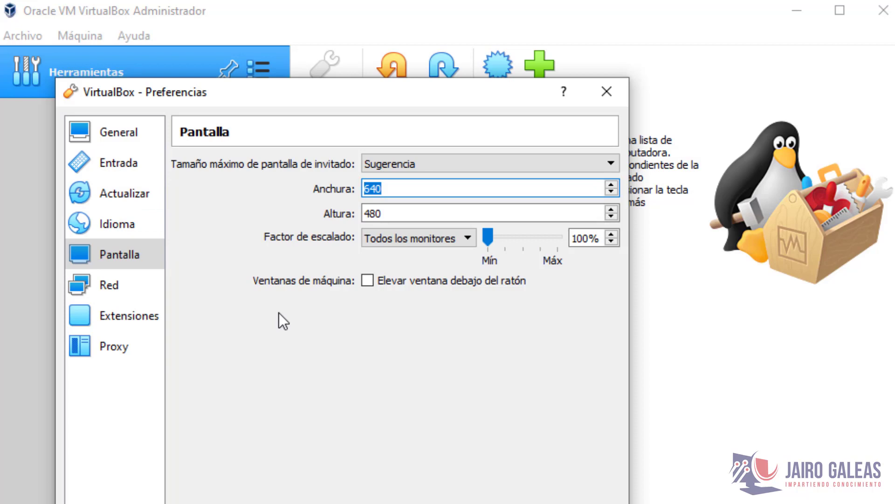
left_click(466, 239)
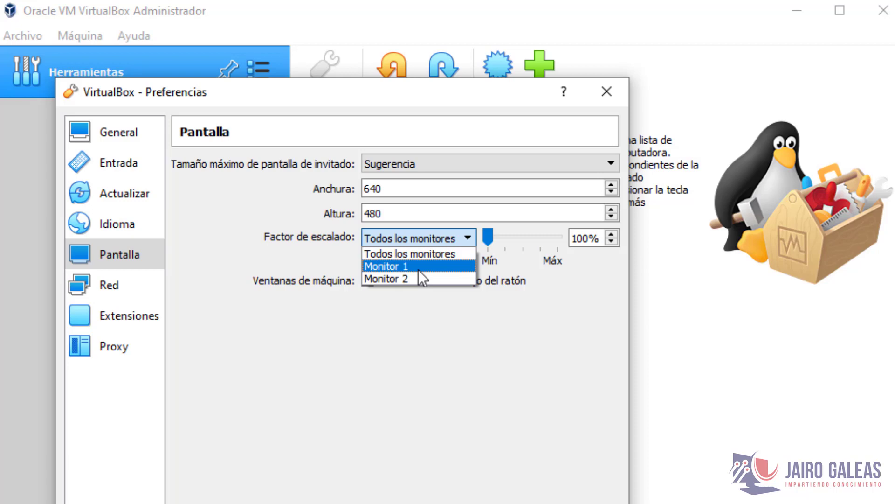
left_click(462, 241)
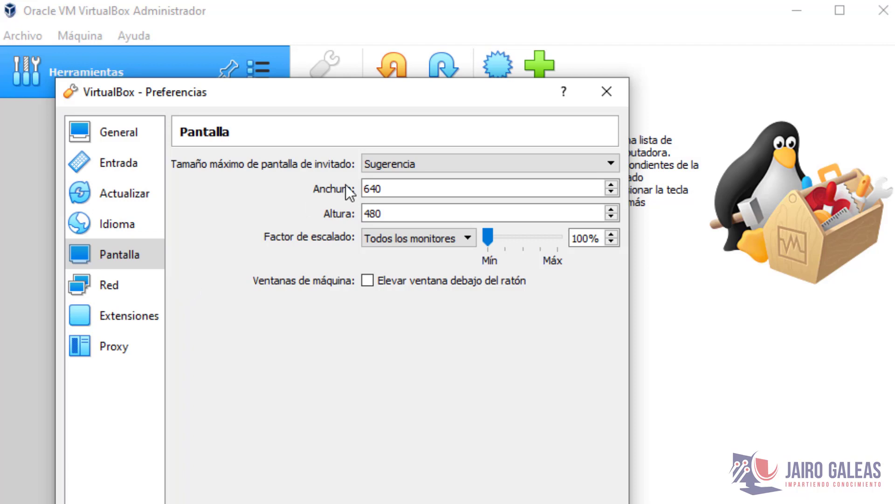
double_click(412, 194)
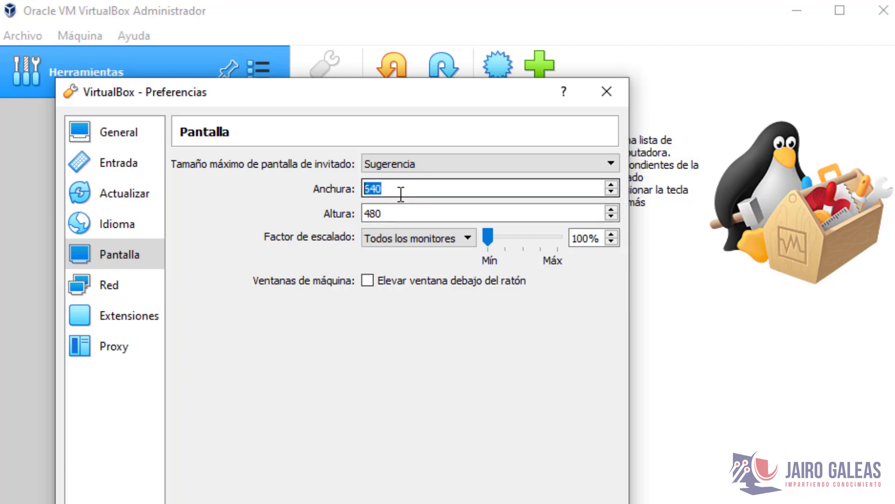
double_click(381, 215)
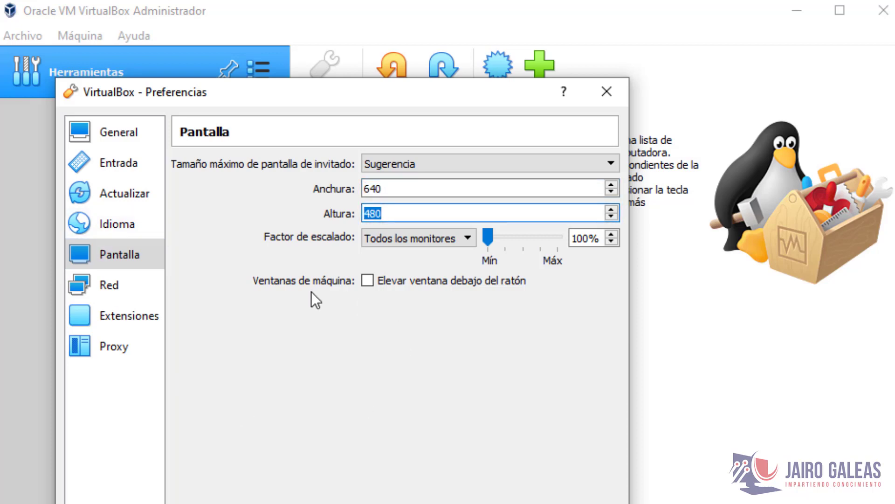
- Add a new NAT network in the network preferences and open its details
left_click(139, 287)
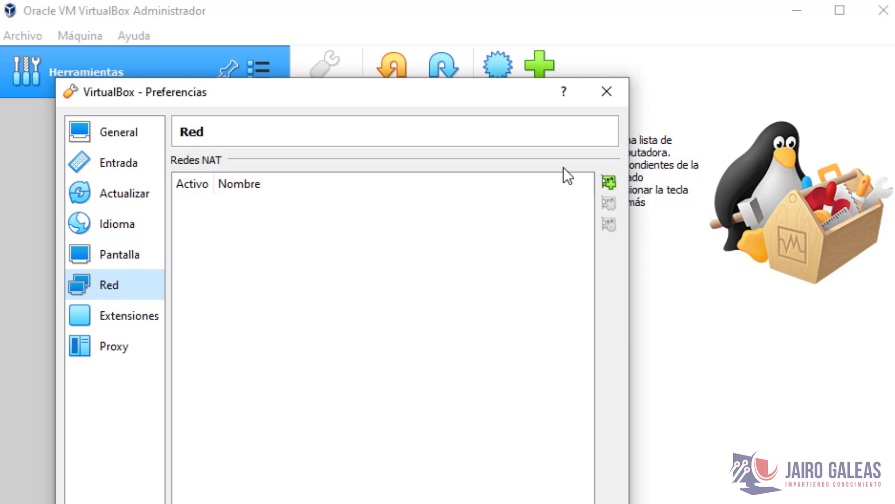
left_click(607, 184)
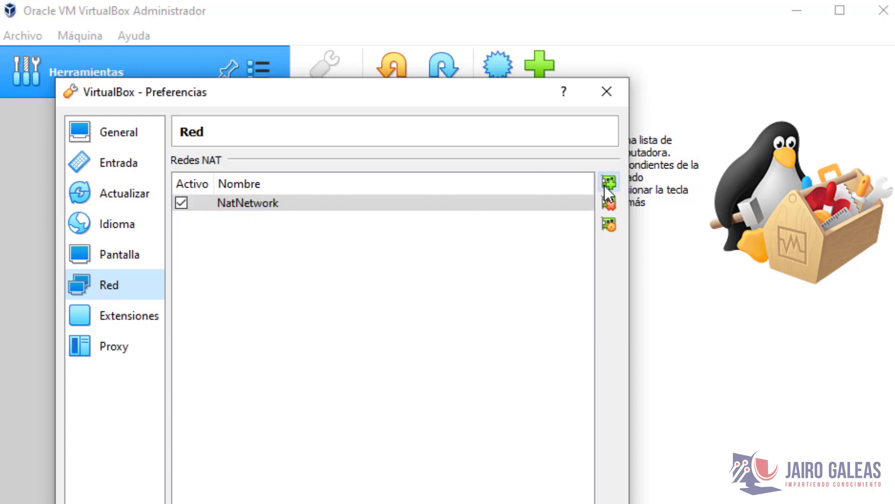
double_click(450, 206)
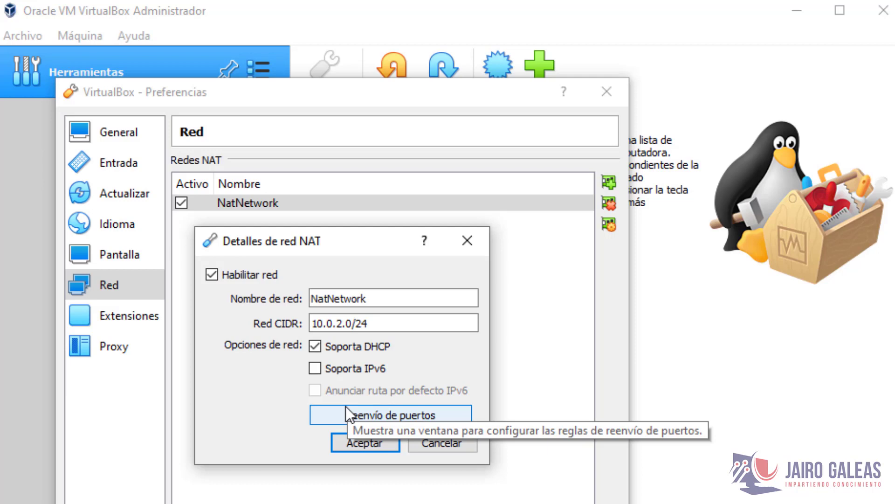
- Close the NAT network's details and delete NatNetwork from the network preferences
left_click(473, 247)
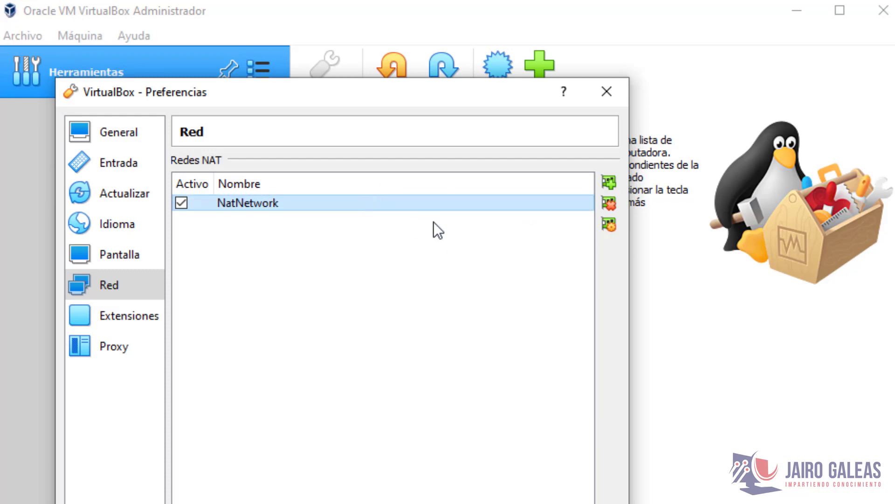
left_click(609, 204)
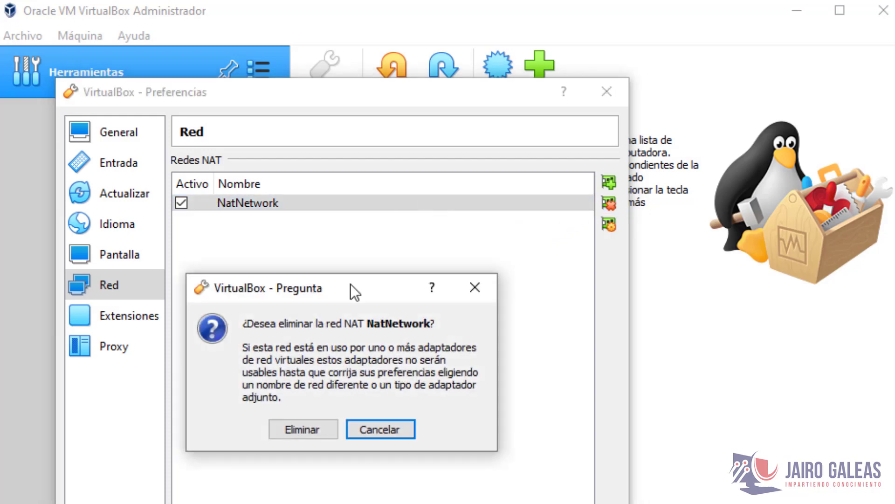
left_click(311, 434)
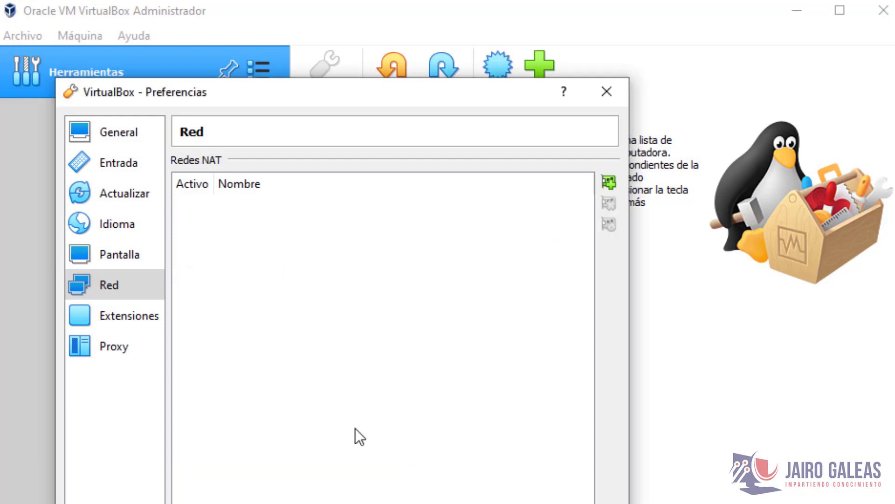
- View the extension preferences and the extension pack file selection, then dismiss it without choosing a file
left_click(116, 322)
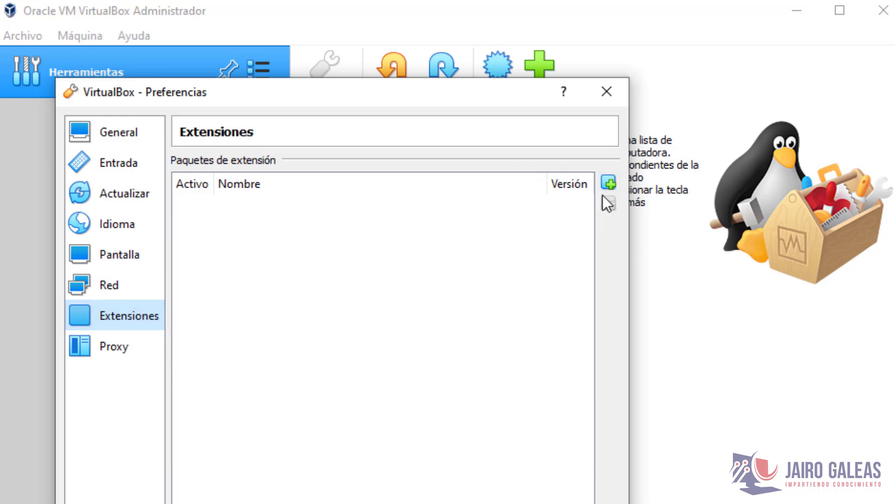
left_click(609, 185)
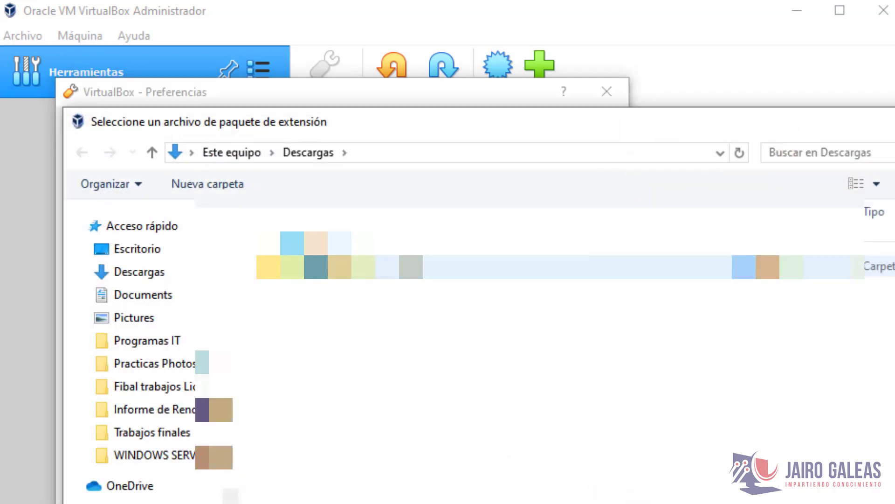
left_click_drag(424, 128, 374, 123)
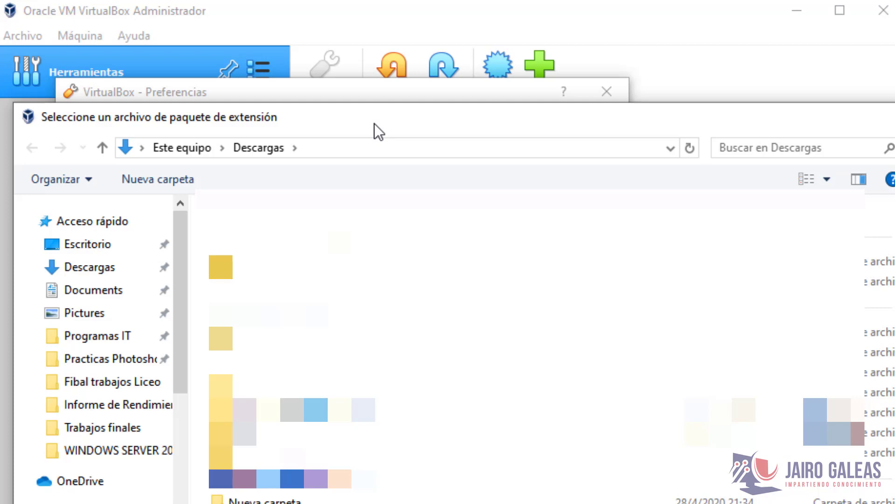
left_click(893, 117)
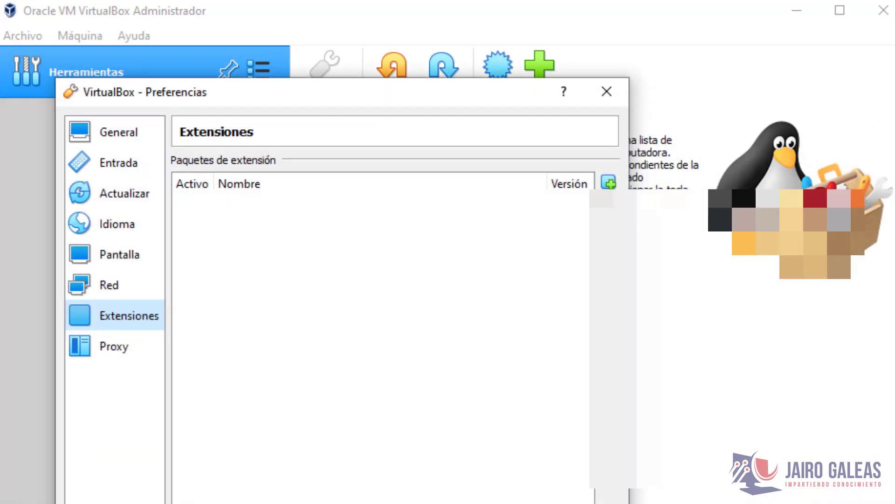
- In the proxy preferences, try Conexión directa a Internet and Configuración de proxy manual with its URL field
left_click(101, 343)
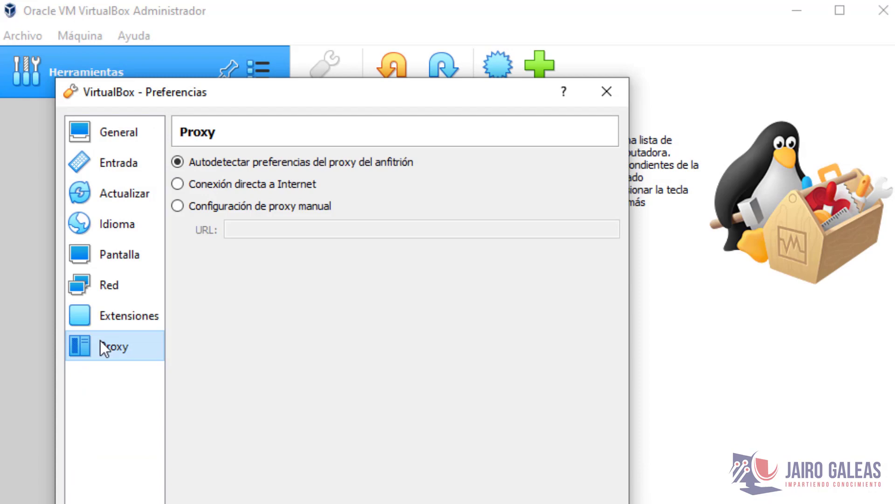
left_click(240, 186)
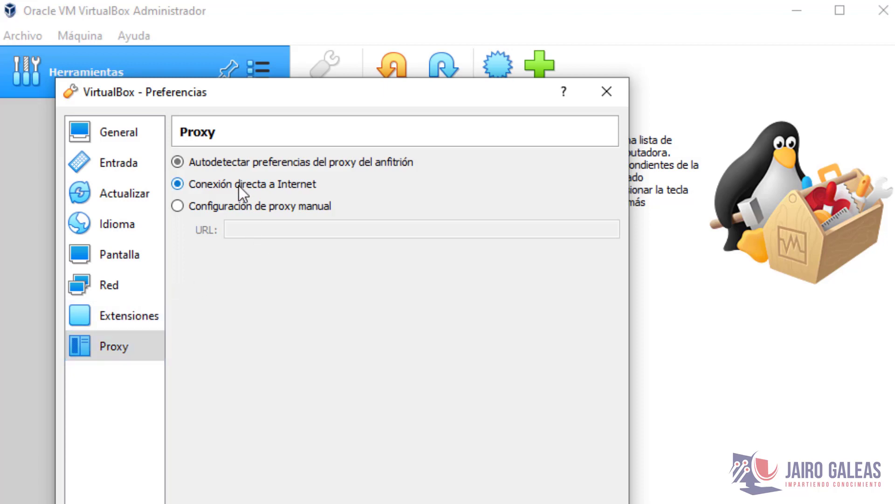
left_click(186, 208)
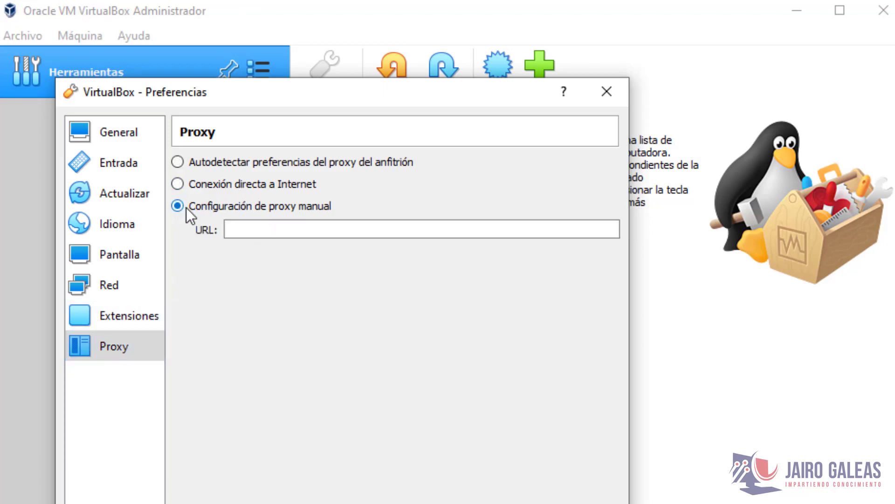
left_click(245, 229)
- Revisit the General and Proxy preferences and close the preferences without accepting
left_click(128, 136)
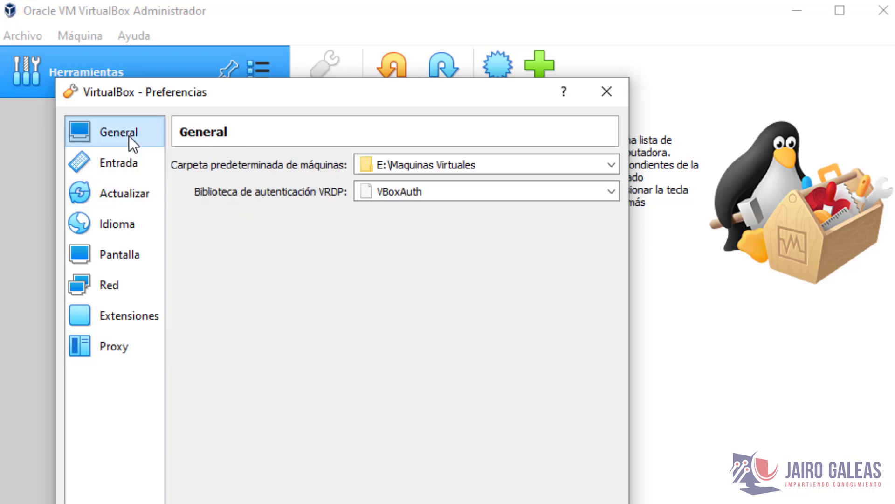
left_click(130, 344)
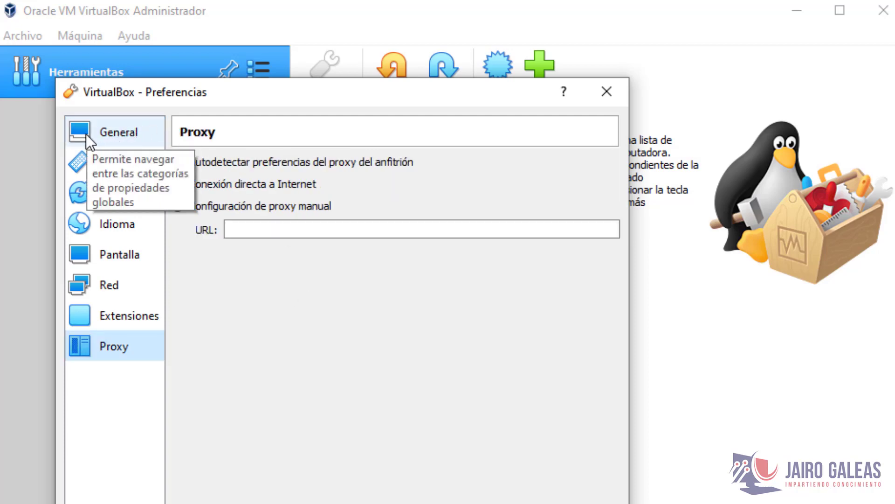
left_click(607, 94)
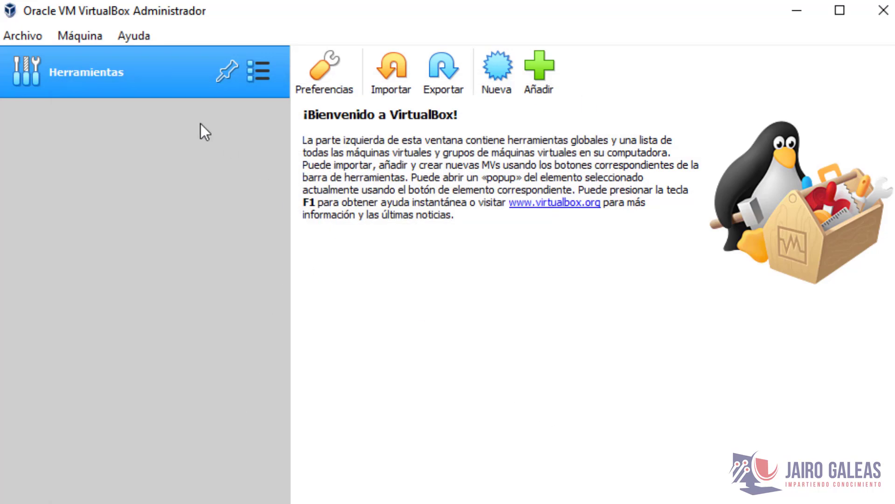
- View the wizard for importing a virtual appliance and close it without importing
left_click(42, 36)
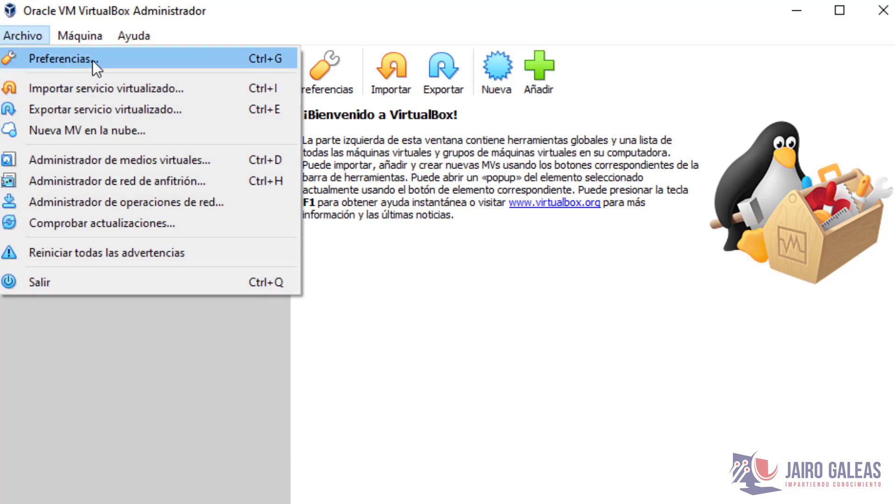
left_click(220, 94)
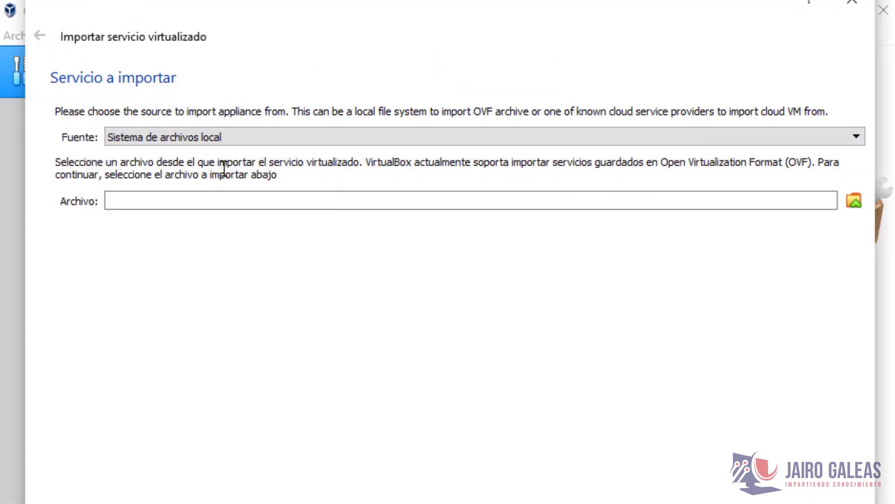
left_click(861, 9)
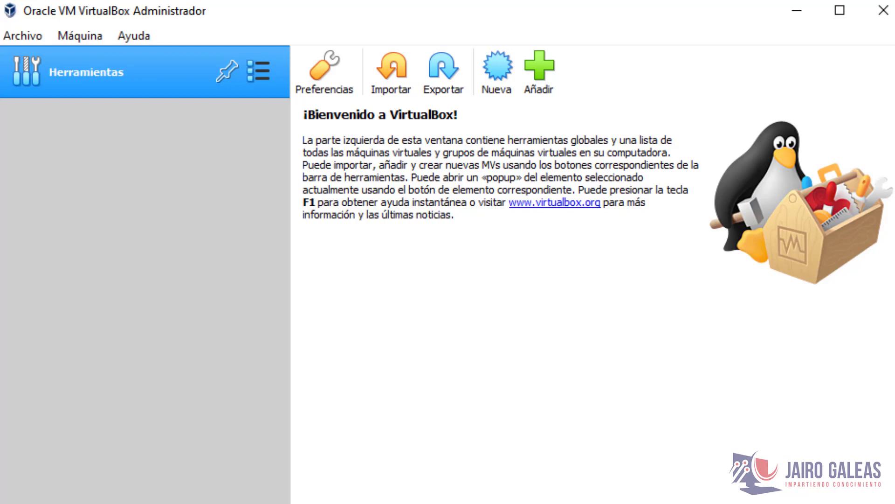
- View the virtual media manager and close it
left_click(26, 37)
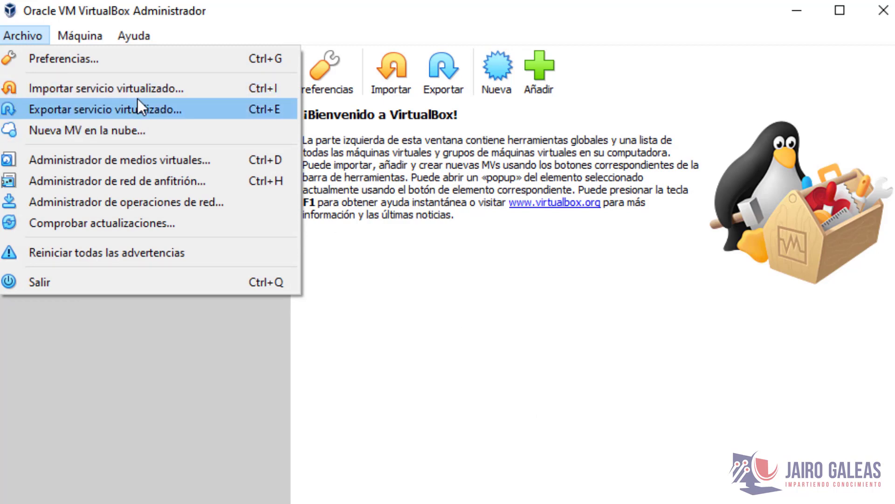
left_click(113, 160)
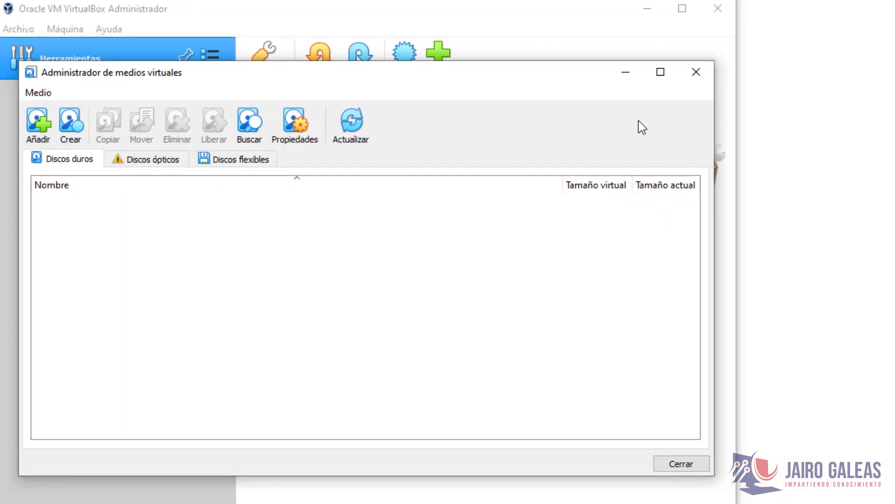
left_click(696, 72)
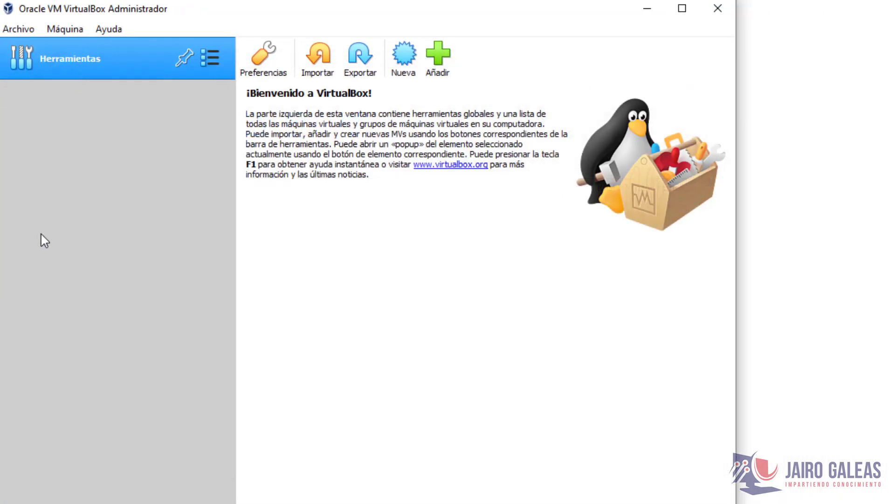
left_click(66, 29)
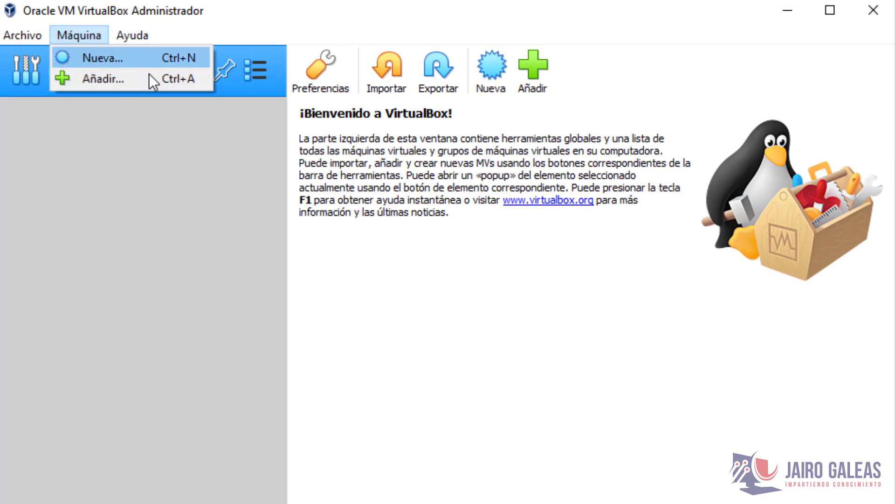
left_click(195, 276)
left_click(84, 38)
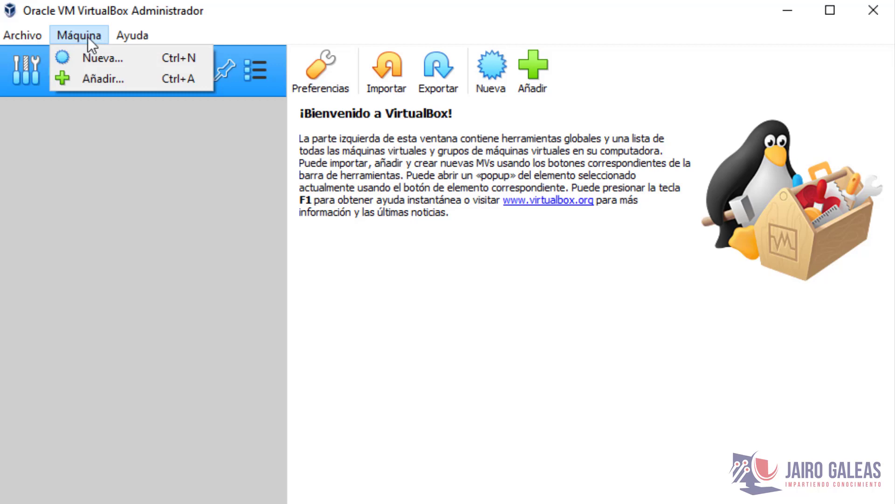
left_click(472, 40)
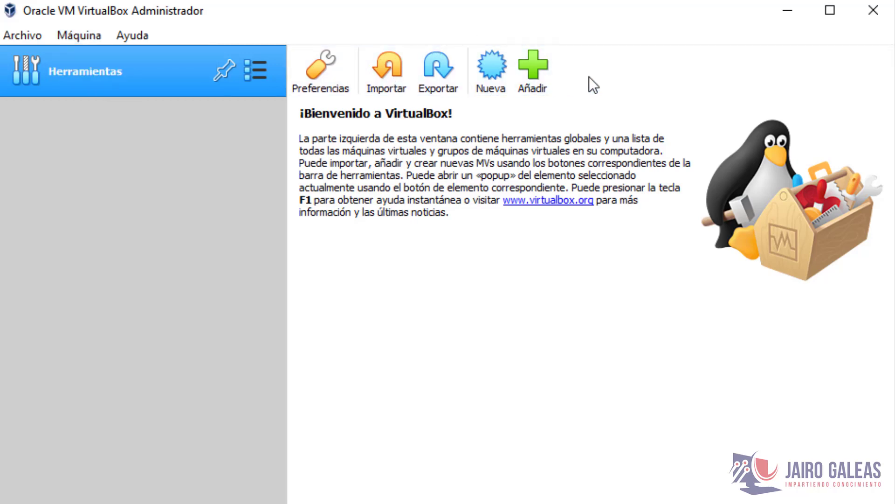
left_click(7, 41)
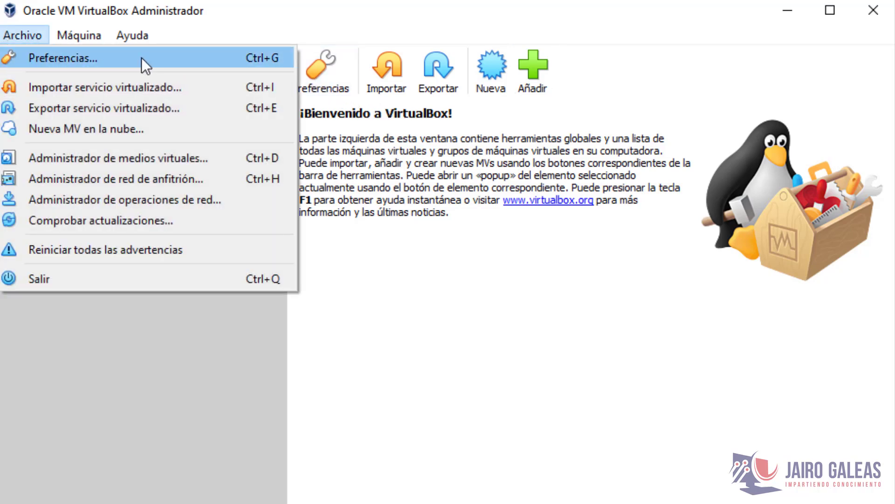
left_click(371, 30)
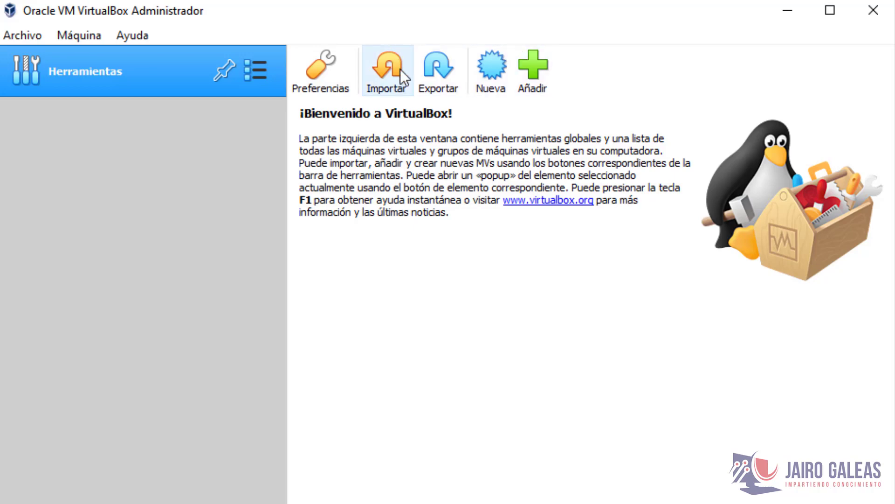
- View the new virtual machine wizard and the file selection for adding an existing machine, closing both without changes
left_click(492, 70)
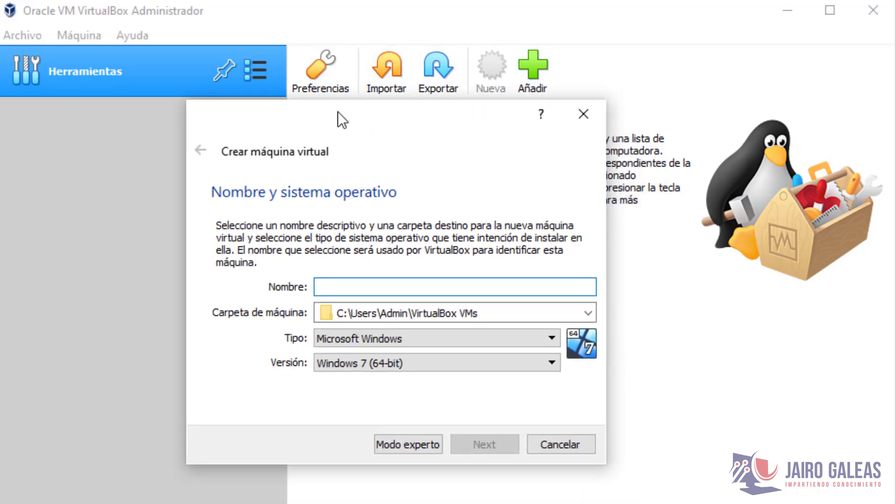
left_click(583, 114)
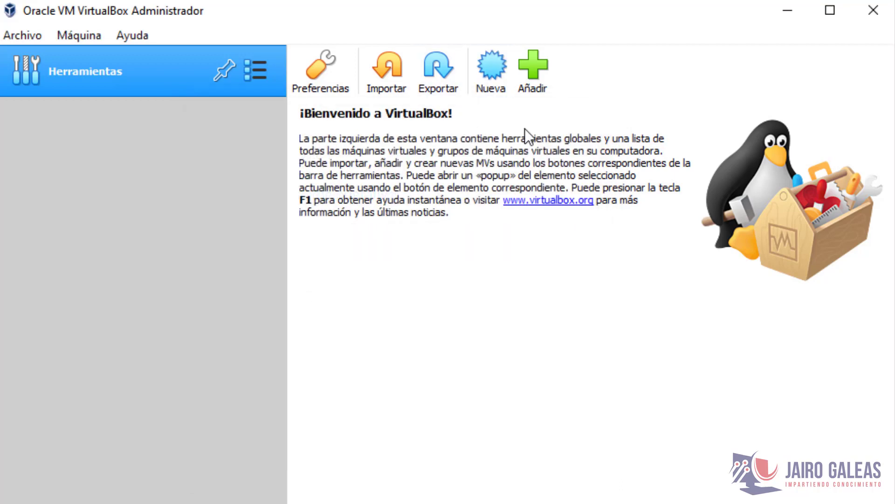
left_click(534, 70)
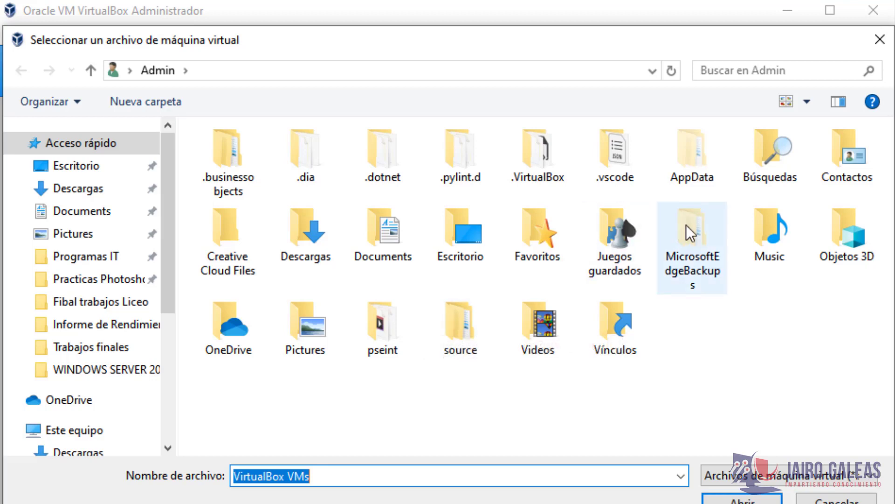
left_click(881, 42)
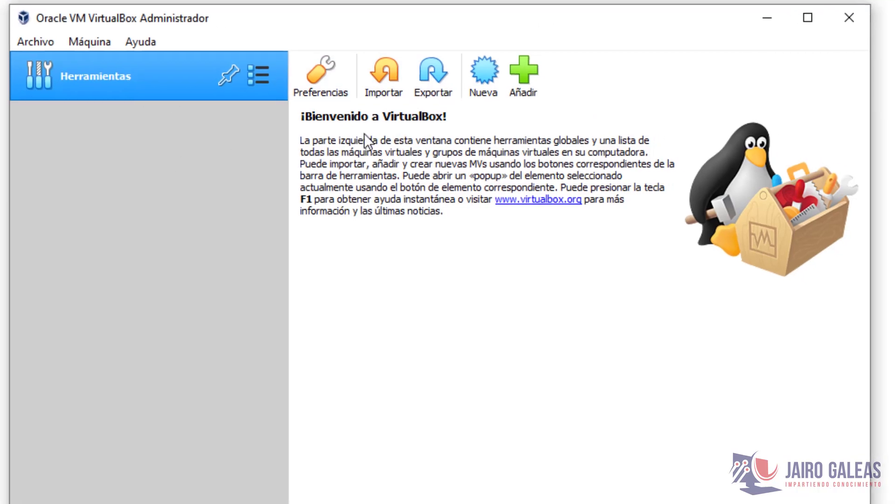
- Examine the appliance import's source choices with Sistema de archivos local and its file selection, then close without importing
left_click(383, 74)
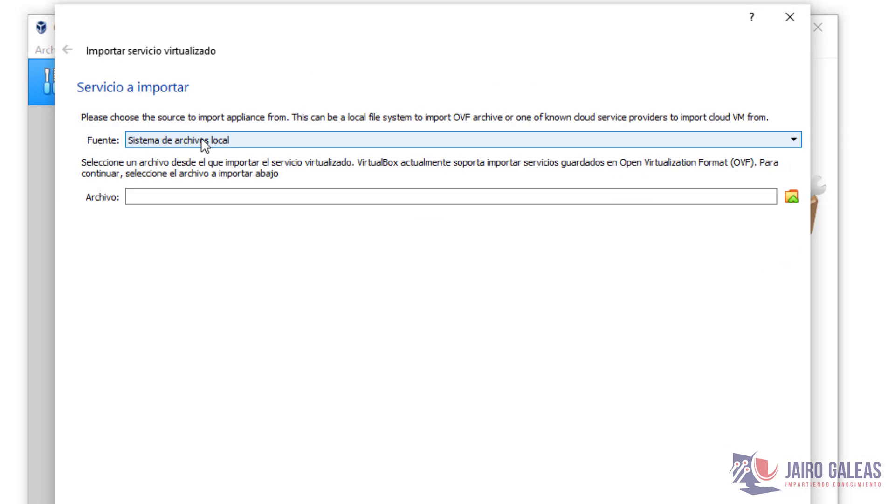
left_click(204, 146)
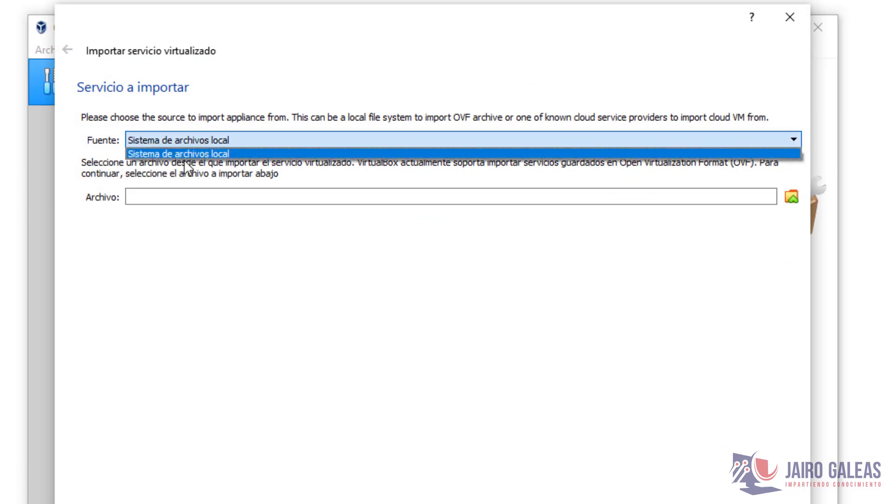
left_click(229, 151)
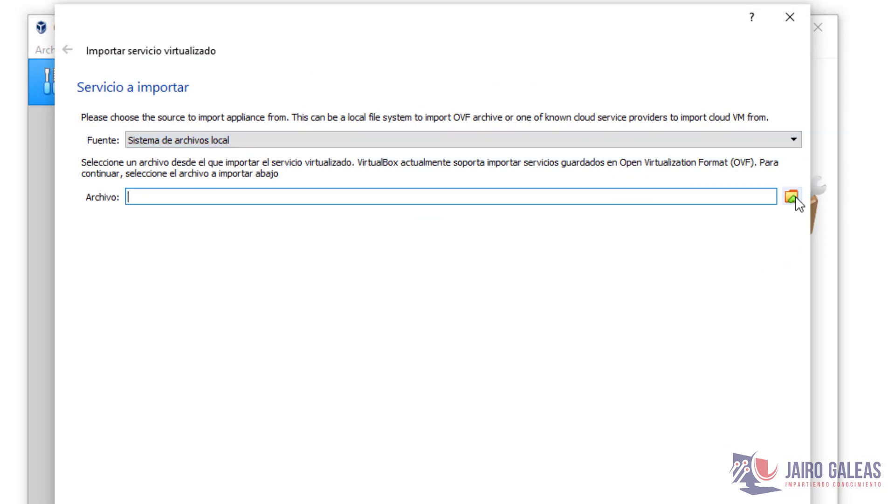
left_click(792, 196)
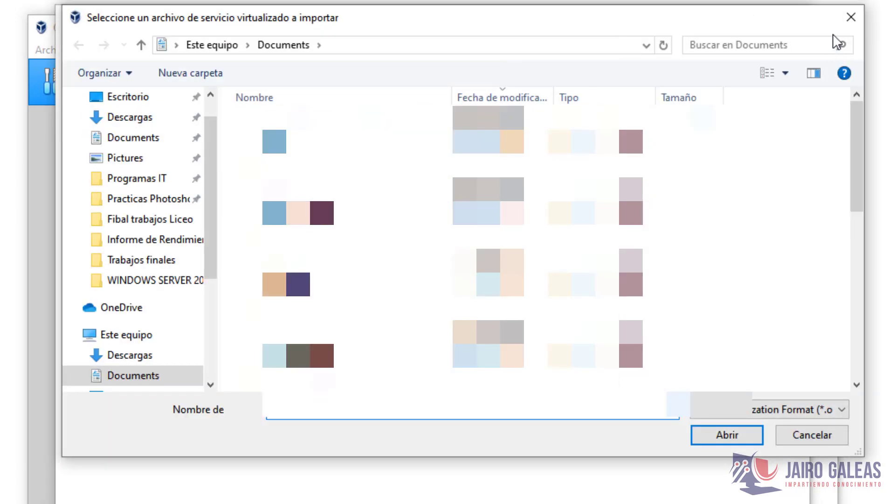
left_click(850, 19)
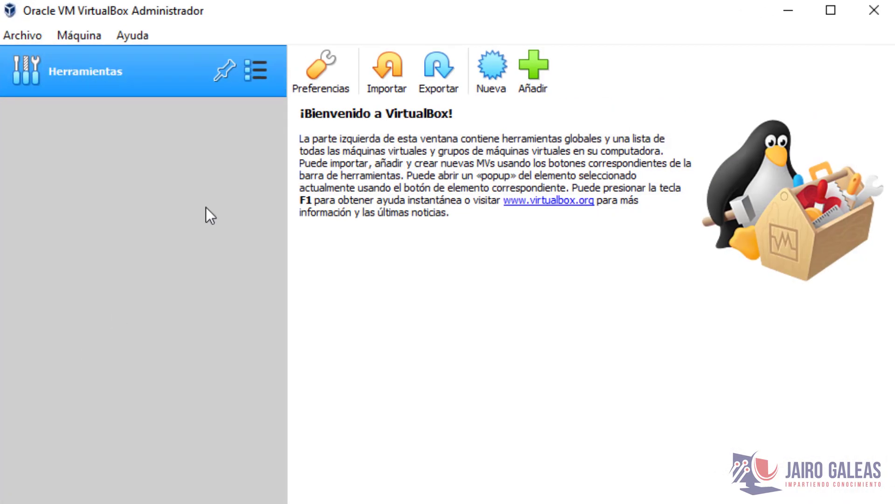
- Open the VirtualBox help contents
left_click(131, 36)
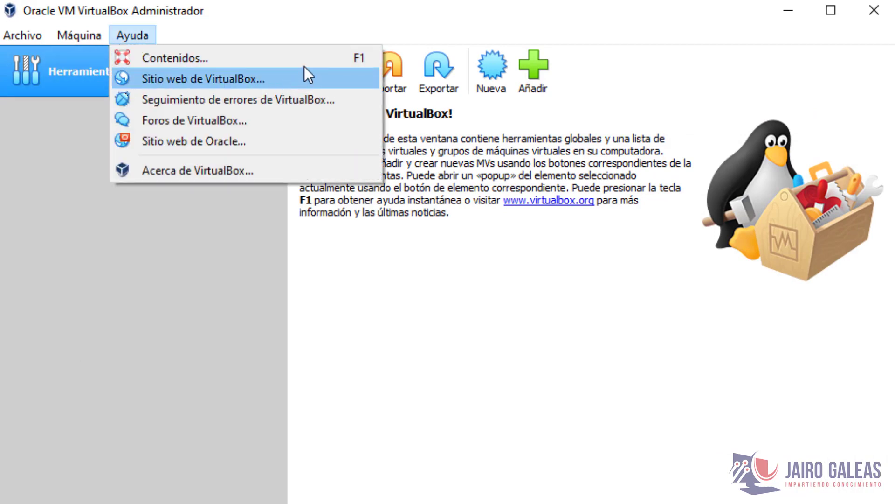
left_click(298, 55)
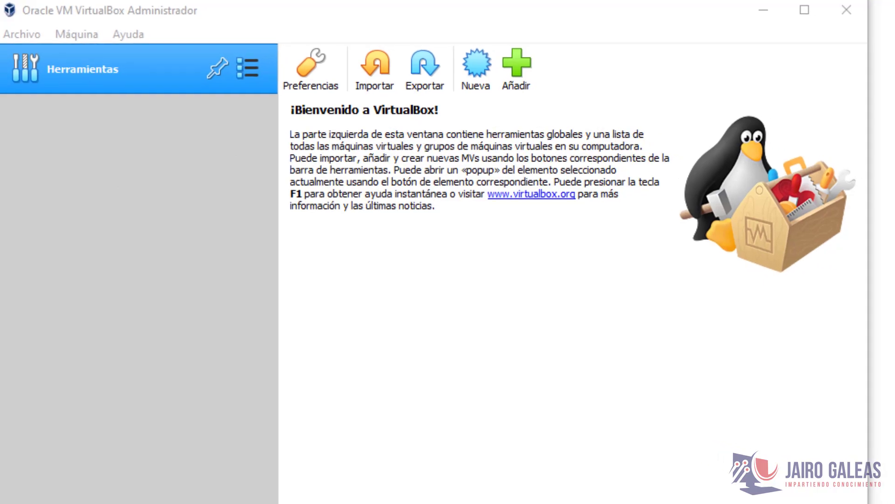
- Expand the user manual's table of contents and open up the Installation Details chapter
left_click_drag(400, 392, 732, 503)
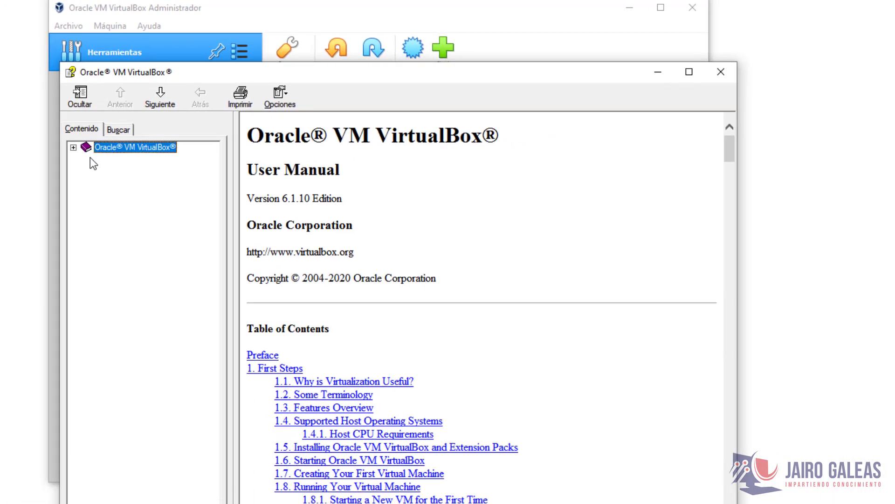
left_click(23, 156)
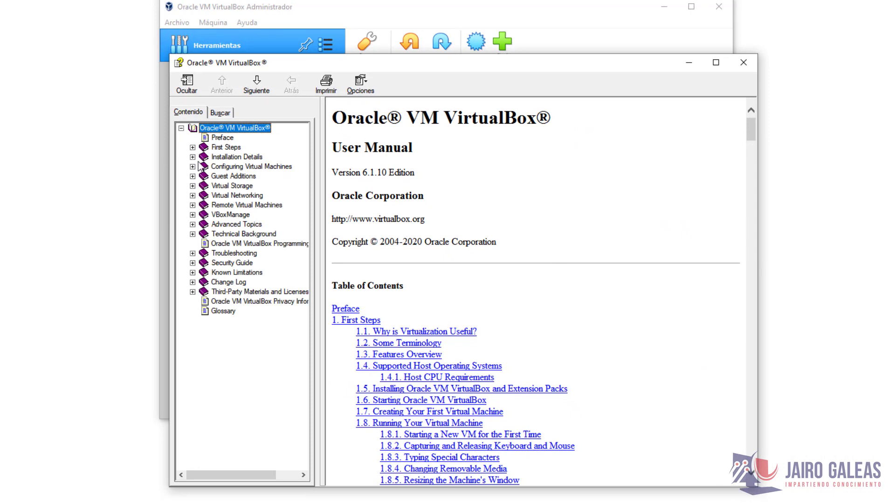
left_click(193, 147)
left_click(193, 148)
left_click(192, 158)
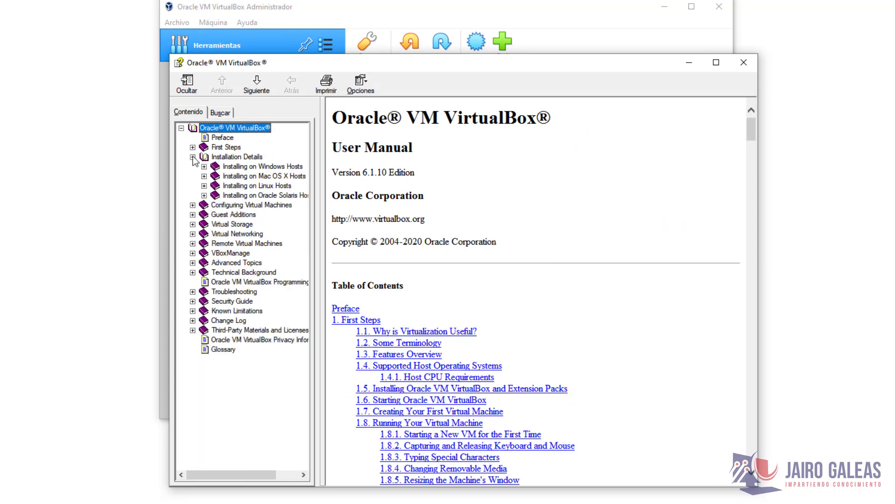
left_click(193, 157)
left_click(193, 157)
- View the manual's installation topics for Windows hosts and Mac OS X hosts, including performing the installation and uninstallation
left_click(249, 167)
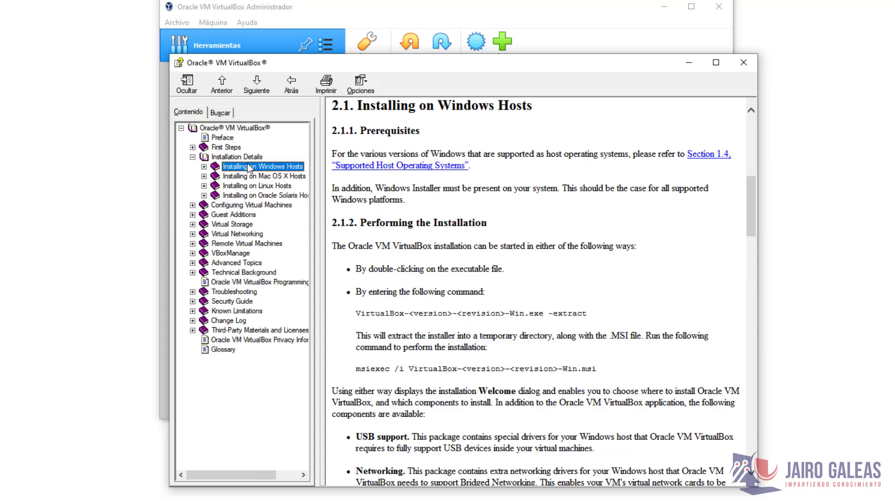
left_click(252, 177)
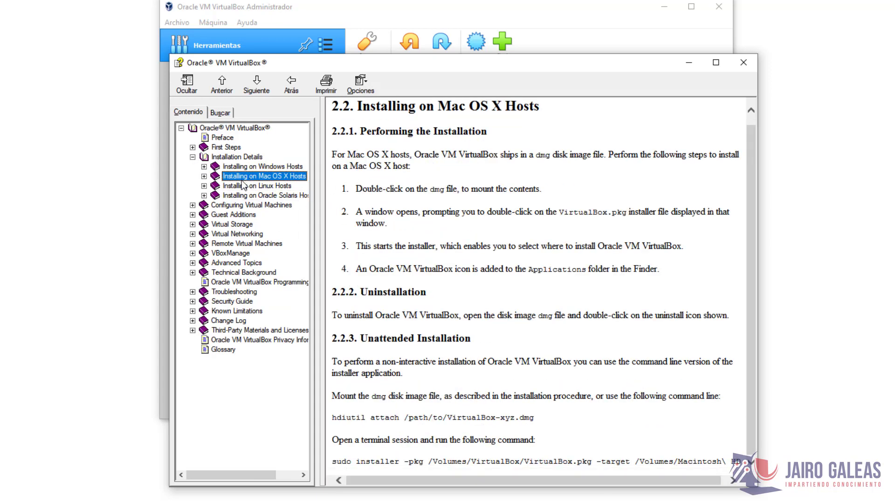
left_click(204, 176)
left_click(264, 186)
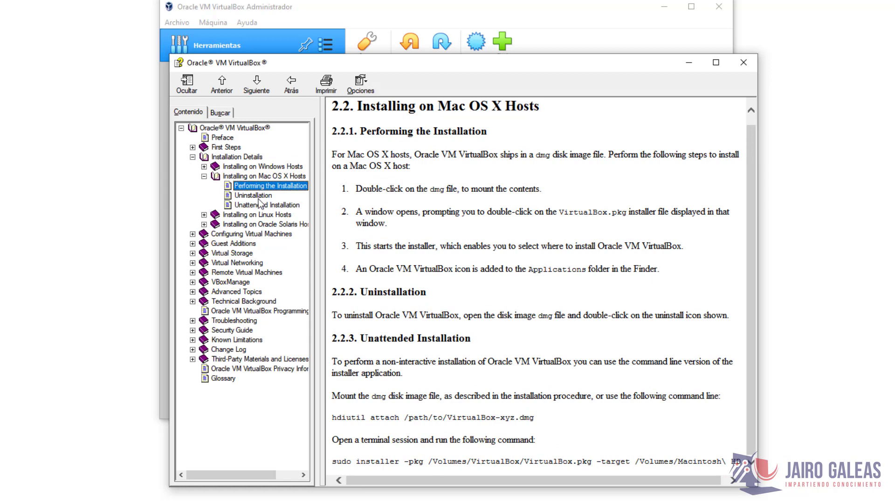
left_click(259, 197)
- Examine the Guest Additions chapter's topics on Windows guests and on updating the Linux Guest Additions
left_click(193, 157)
left_click(193, 176)
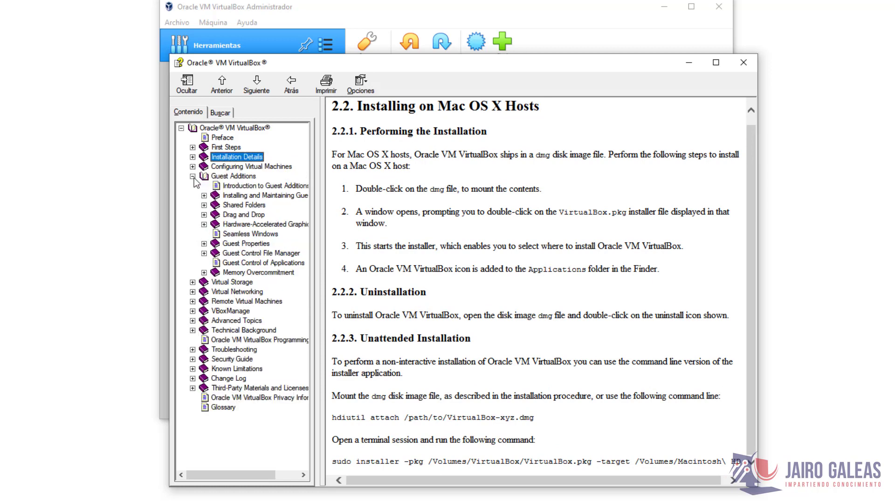
left_click(205, 195)
left_click(237, 206)
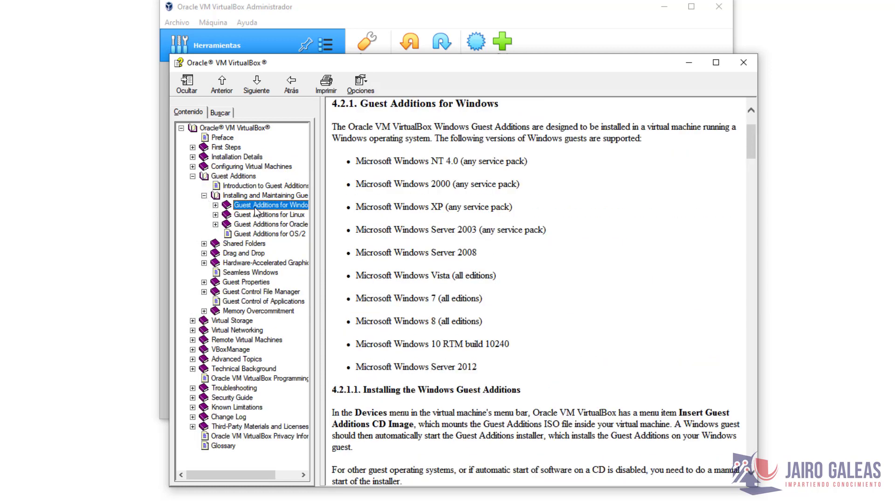
left_click(215, 215)
left_click(272, 243)
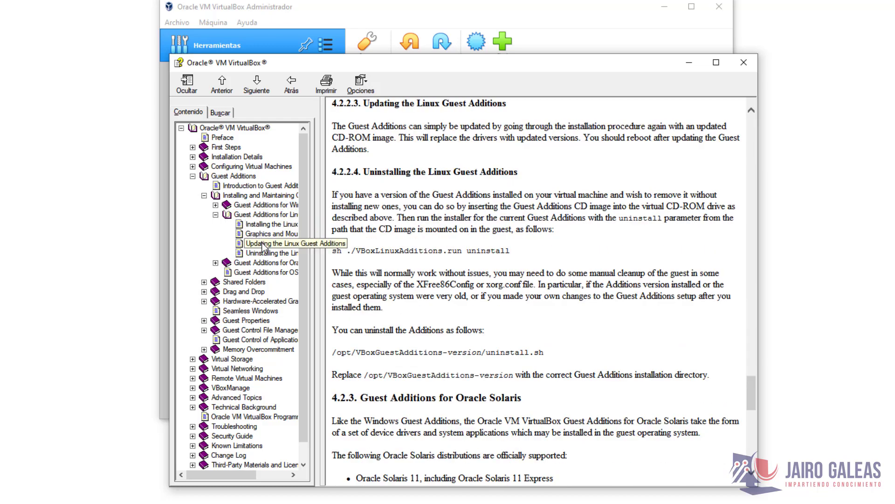
scroll(392, 247, "down", 10)
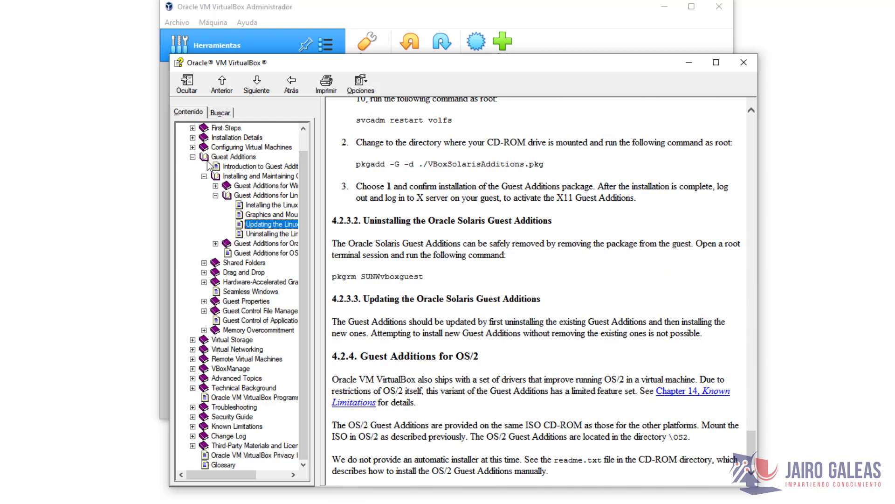
- Collapse the Guest Additions chapter, view the manual's keyword search and close the help
left_click(193, 157)
left_click(219, 112)
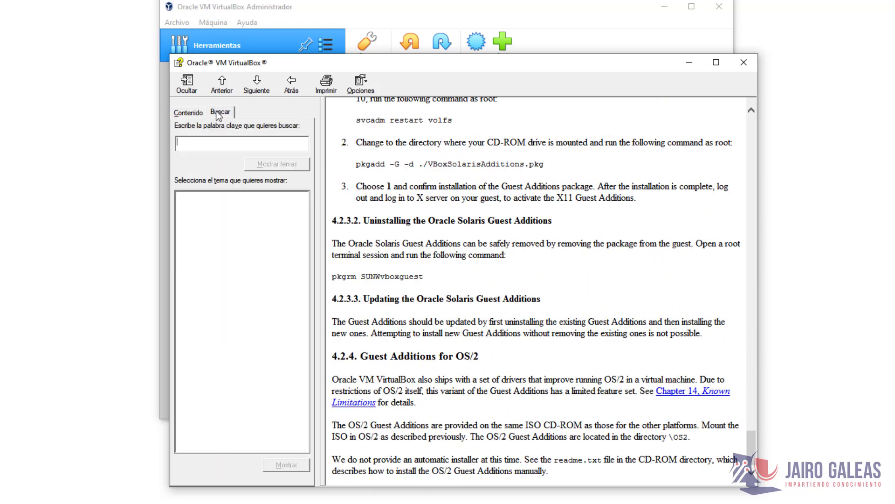
left_click(741, 66)
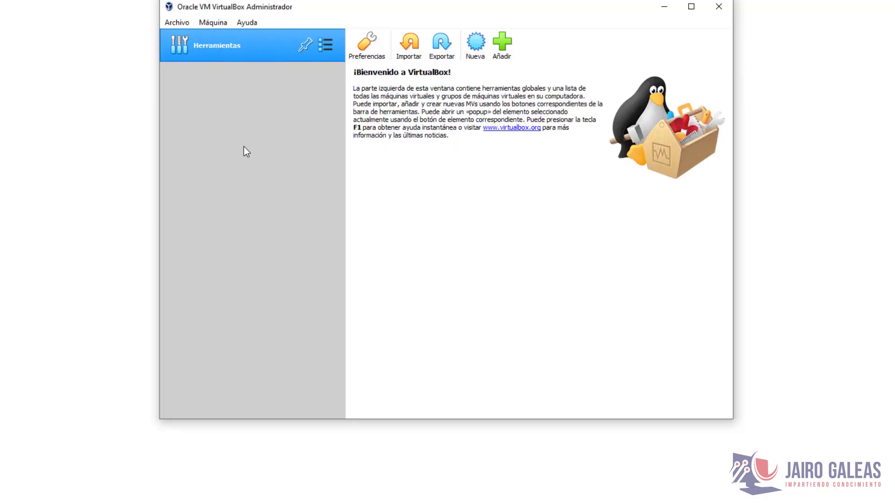
- View the program's version information in Acerca de VirtualBox and close it
left_click(247, 22)
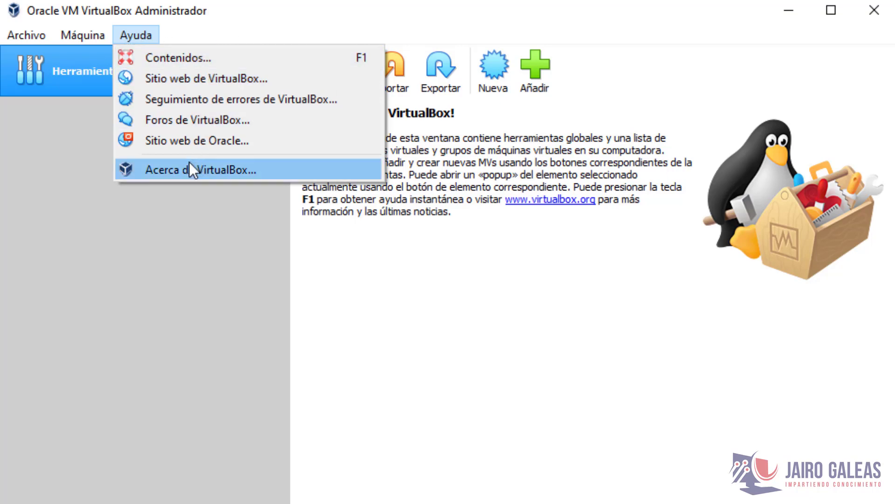
left_click(158, 169)
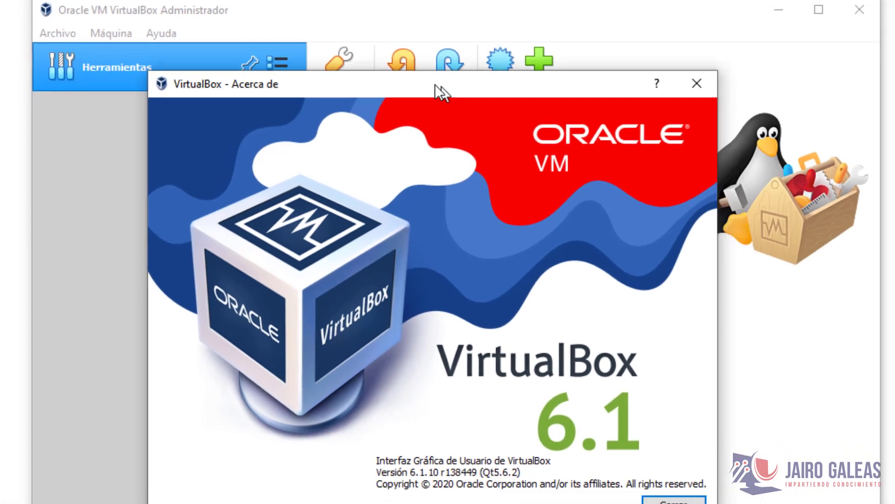
left_click_drag(435, 84, 402, 68)
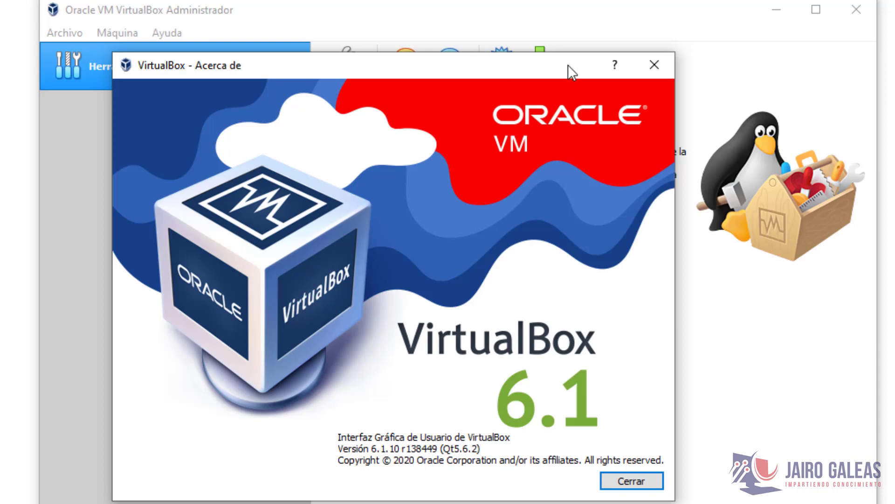
left_click(661, 71)
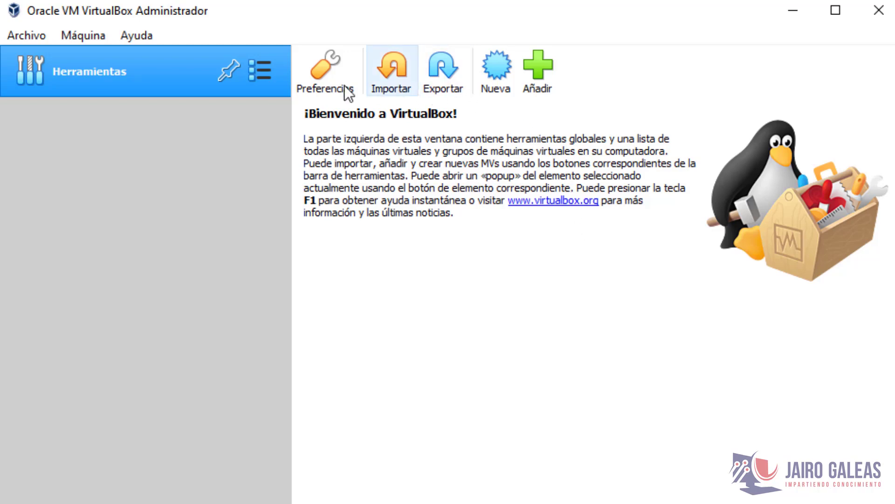
- Start creating a new virtual machine and name it Windows Server 2008
left_click(73, 37)
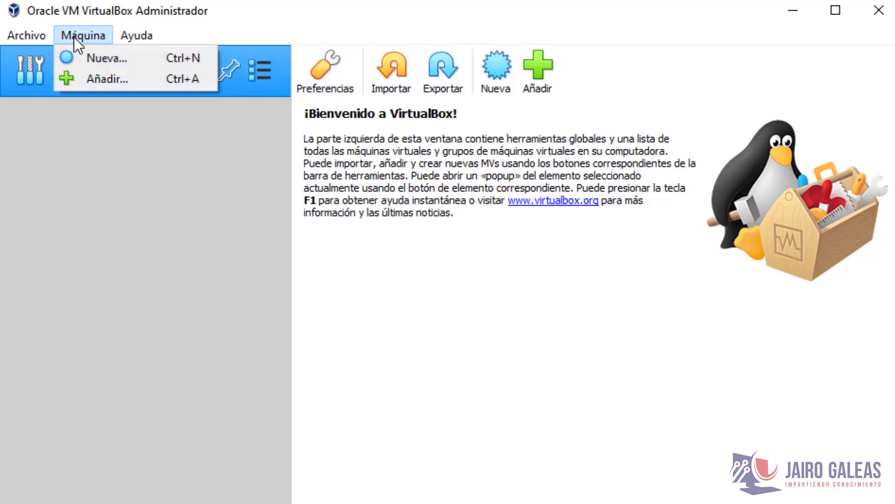
left_click(210, 397)
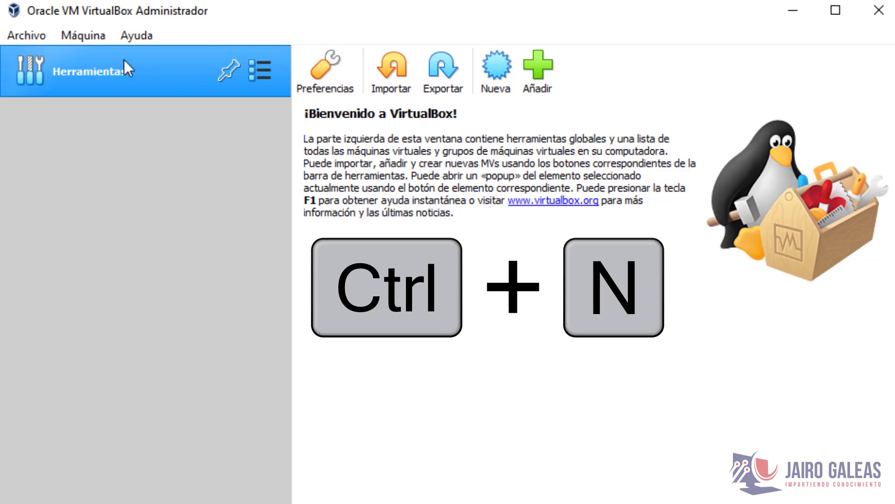
left_click(72, 35)
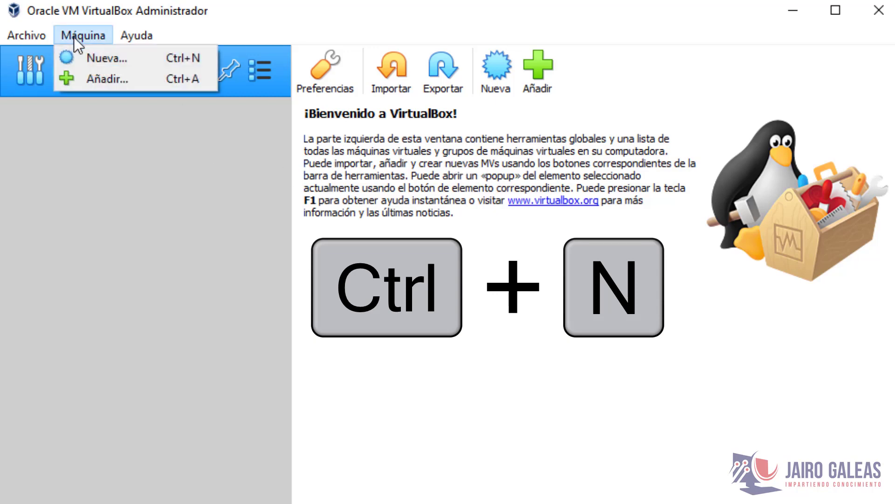
left_click(123, 62)
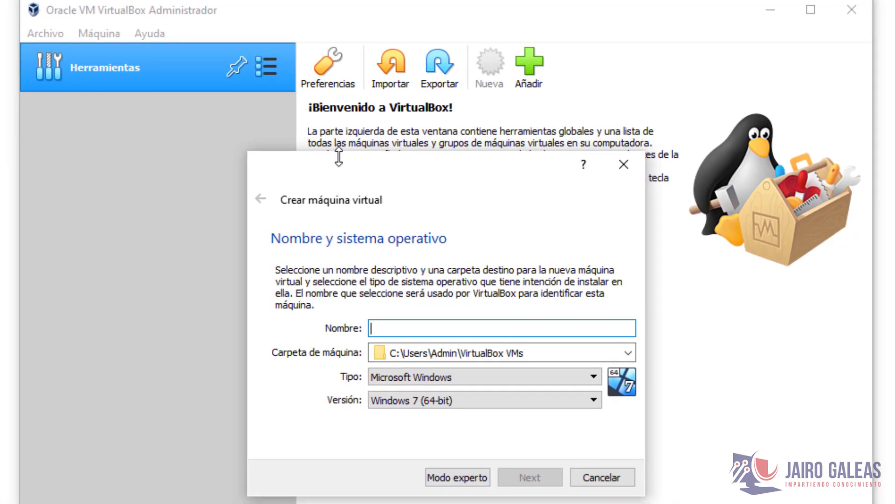
left_click_drag(338, 159, 334, 120)
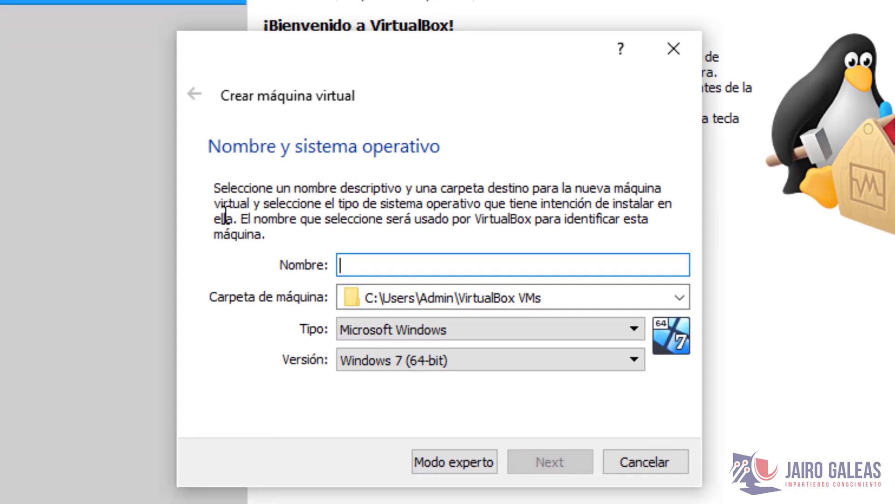
type("Windows Server 2008")
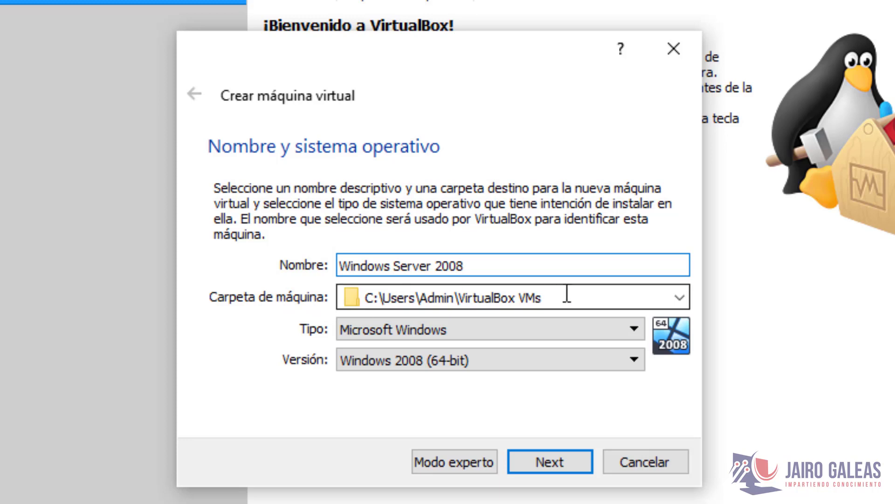
- Set the machine folder to Maquinas Virtuales on the Documentos (E:) drive
left_click(590, 296)
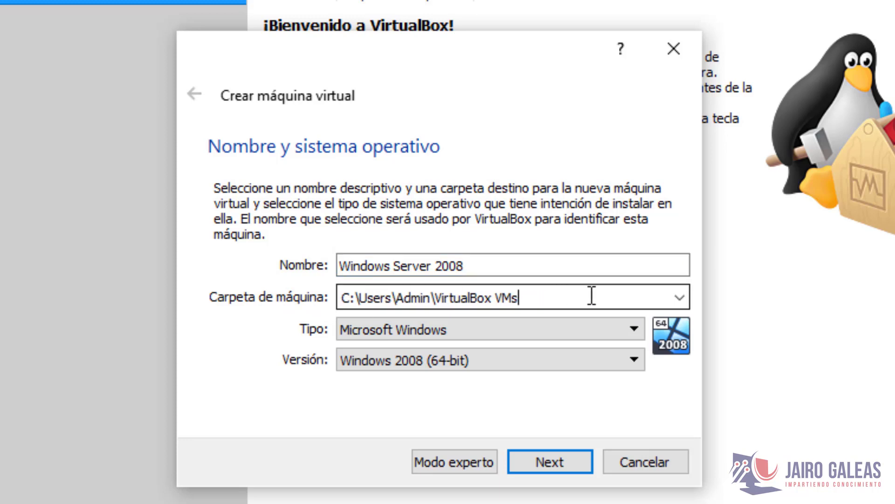
left_click(679, 301)
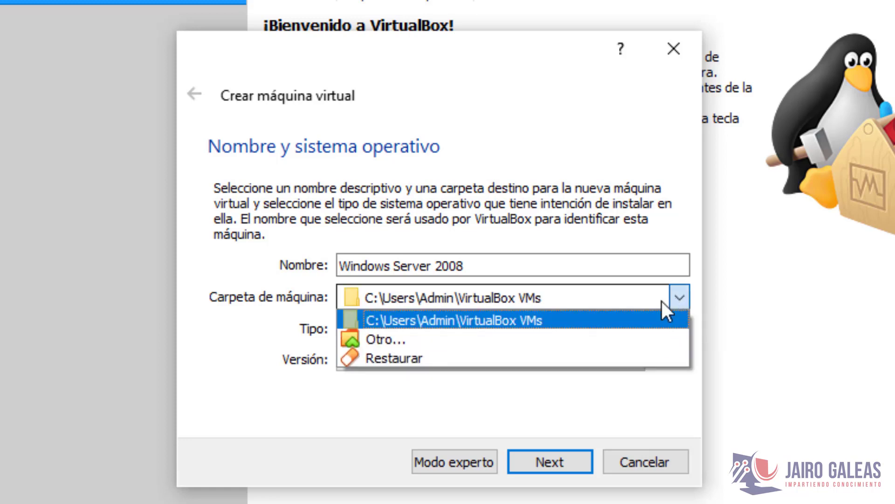
left_click(533, 337)
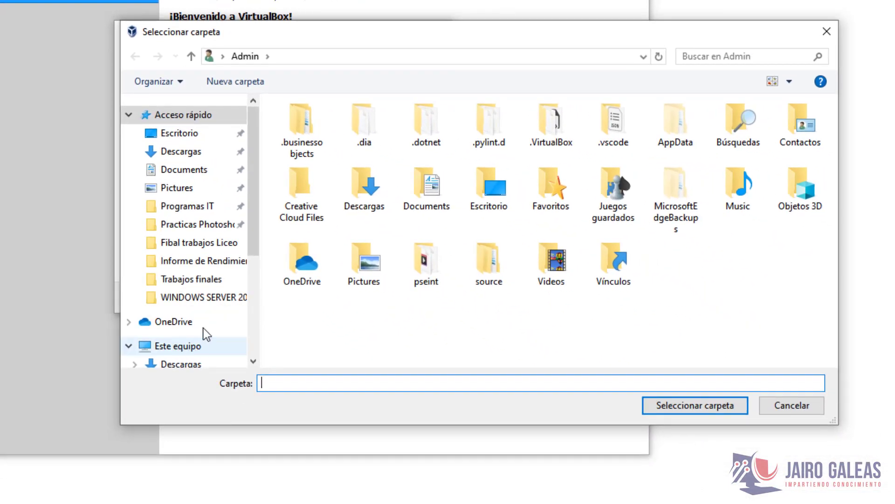
scroll(204, 338, "down", 3)
scroll(205, 336, "down", 1)
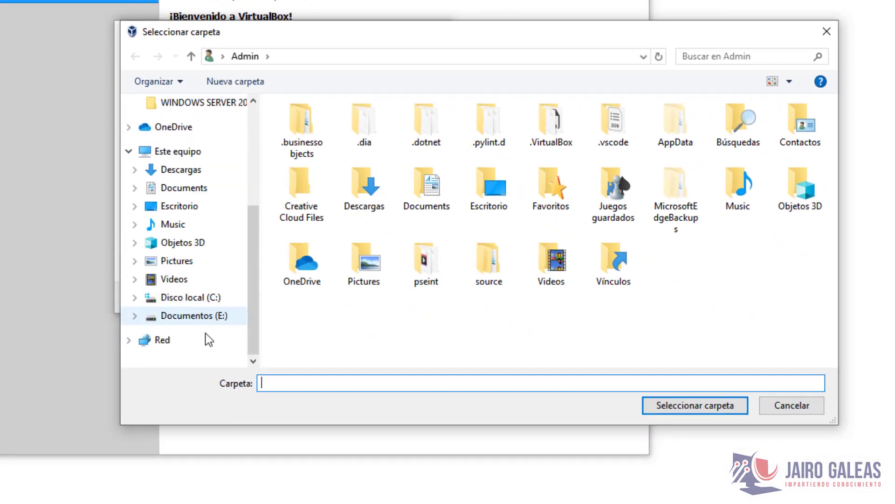
left_click(212, 317)
double_click(327, 298)
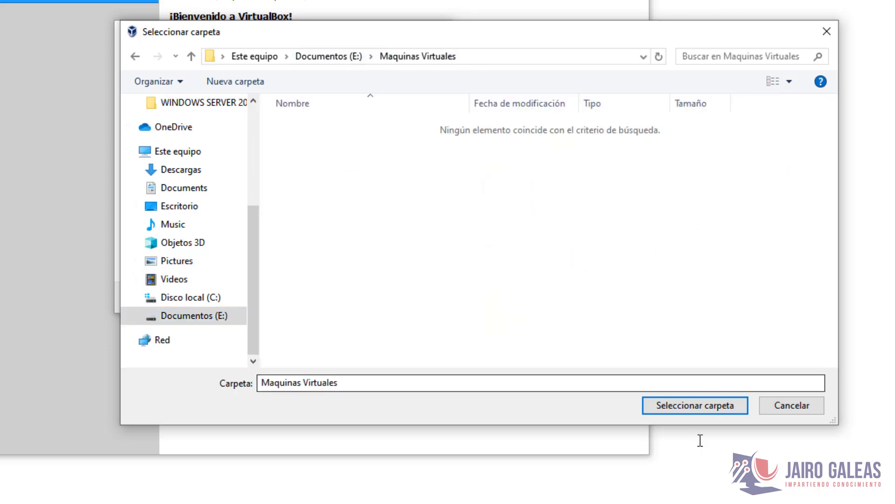
left_click(699, 409)
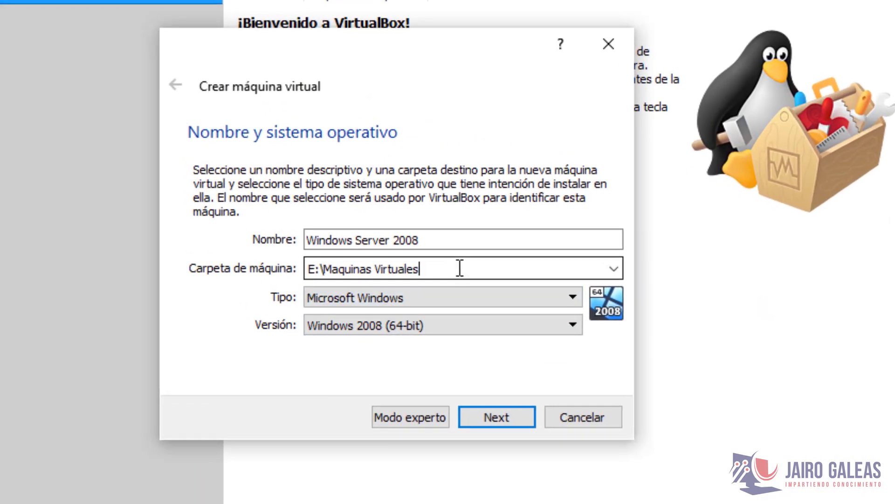
- Choose Microsoft Windows as the new machine's operating system type
left_click(410, 237)
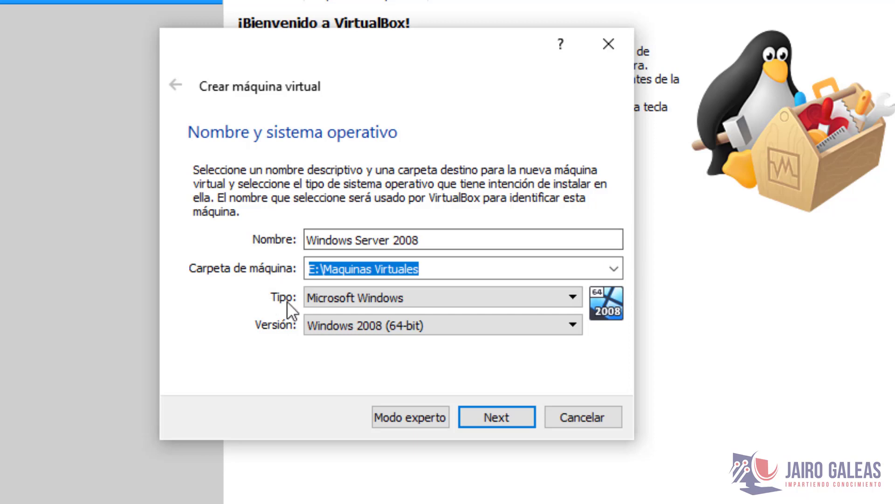
left_click(369, 301)
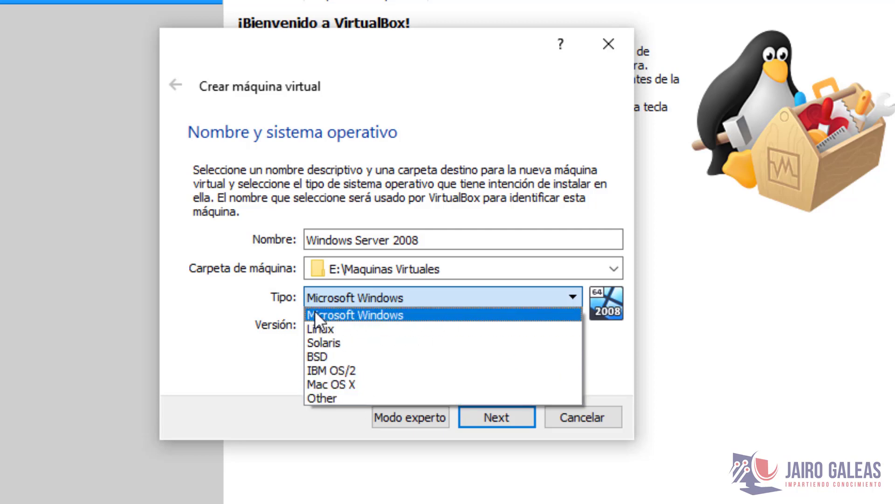
left_click(349, 315)
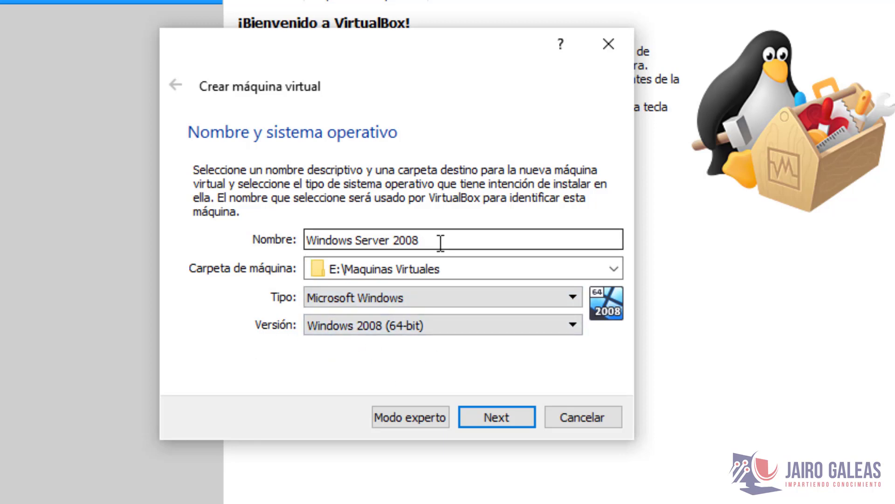
- Set the new machine's operating system version to Windows 2008 (32-bit)
left_click_drag(440, 240, 358, 239)
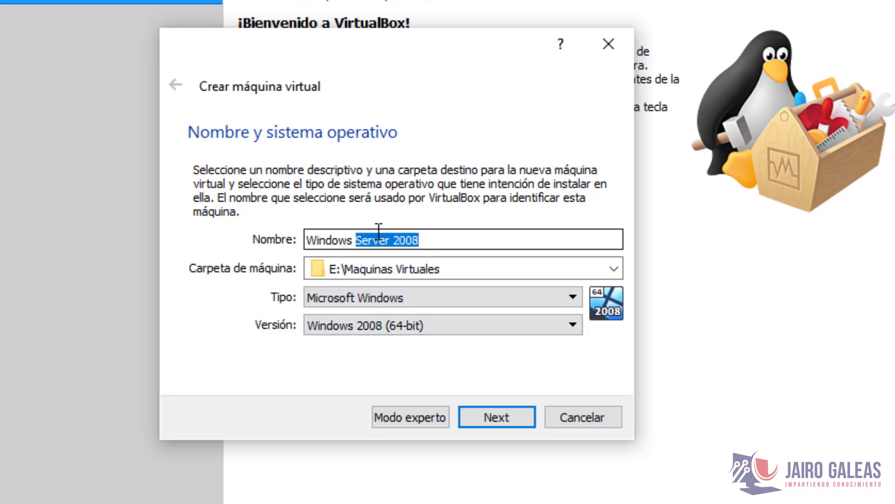
double_click(445, 240)
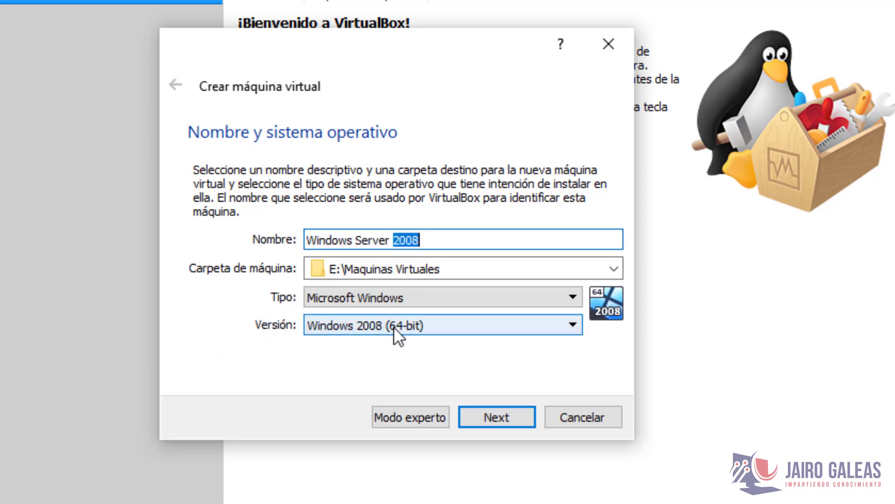
left_click(455, 327)
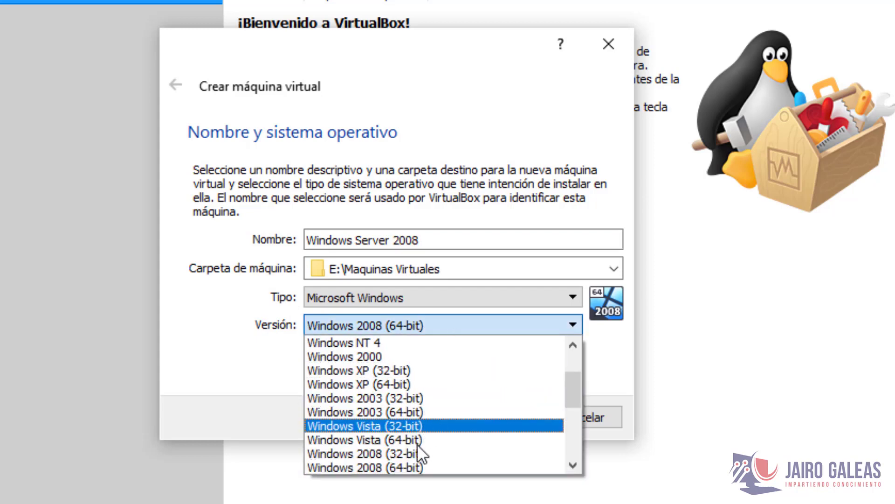
scroll(413, 468, "down", 2)
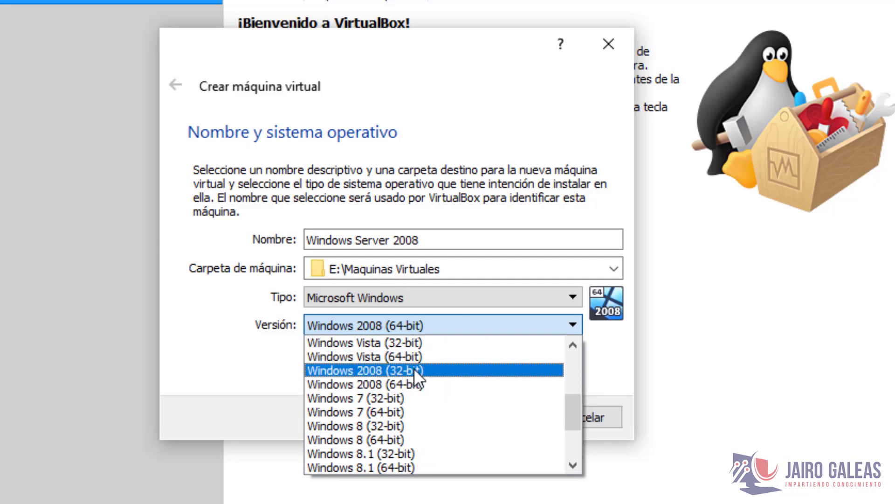
scroll(402, 458, "down", 2)
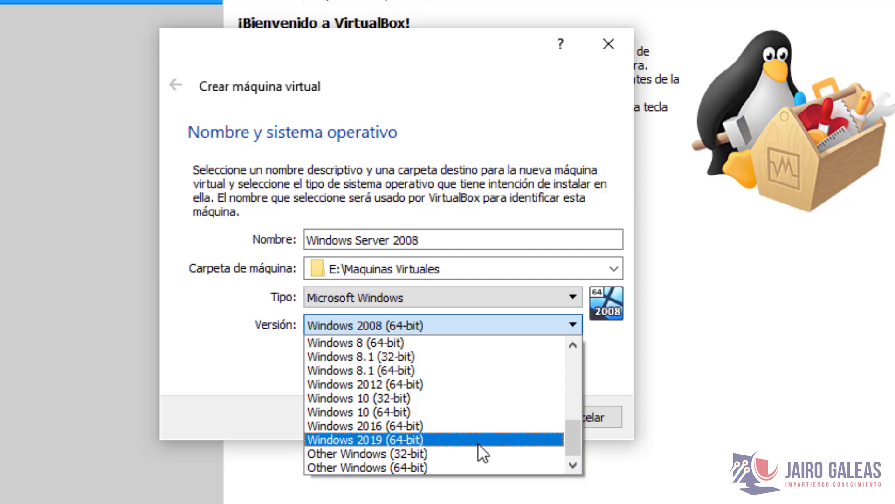
scroll(477, 443, "up", 1)
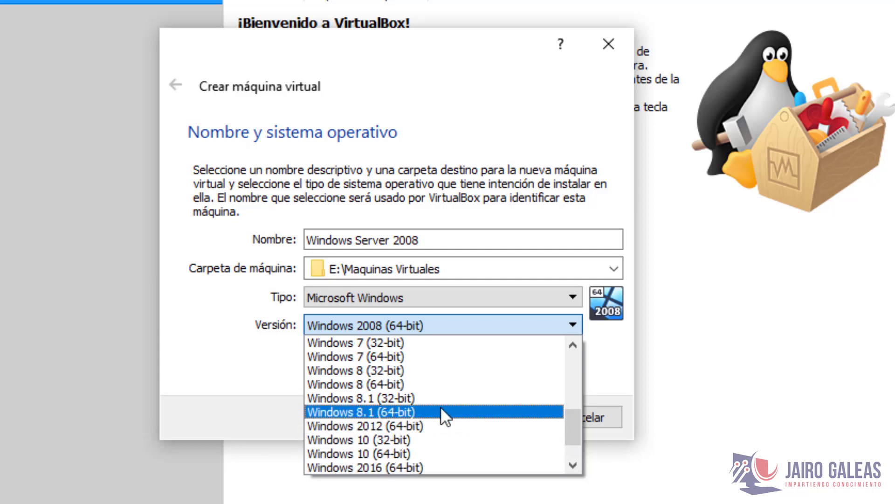
scroll(452, 404, "down", 1)
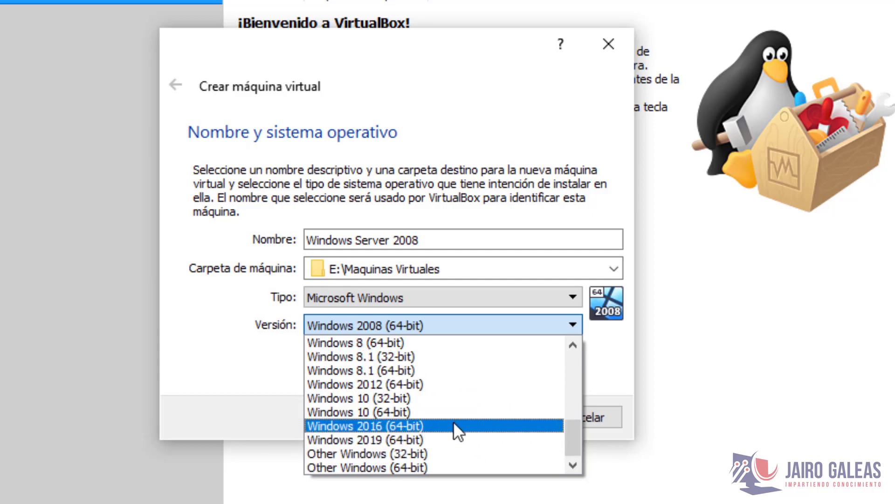
scroll(438, 430, "up", 2)
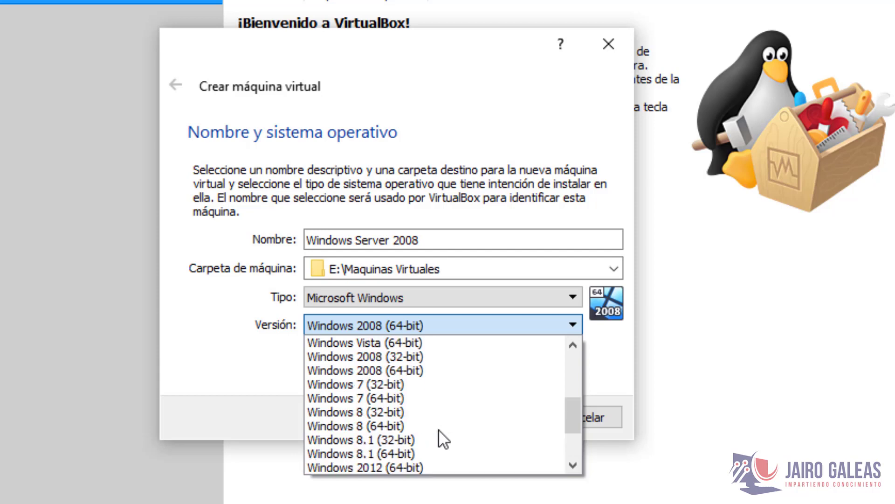
left_click(379, 358)
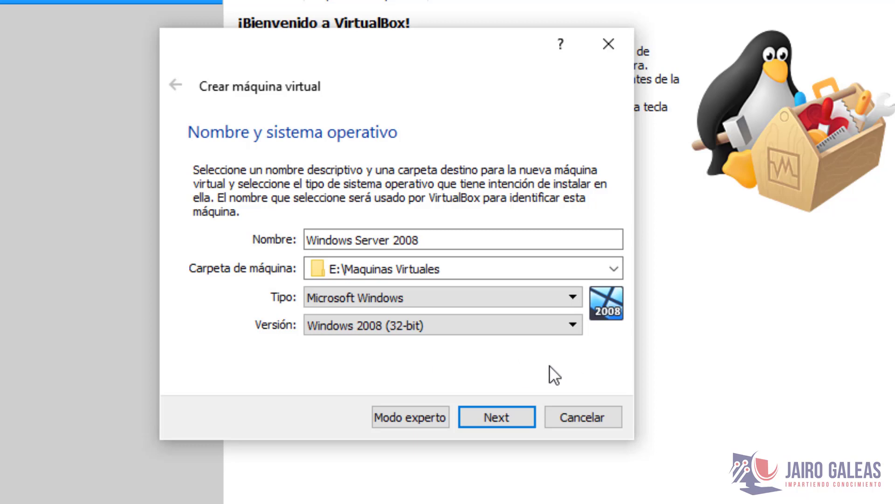
left_click(530, 329)
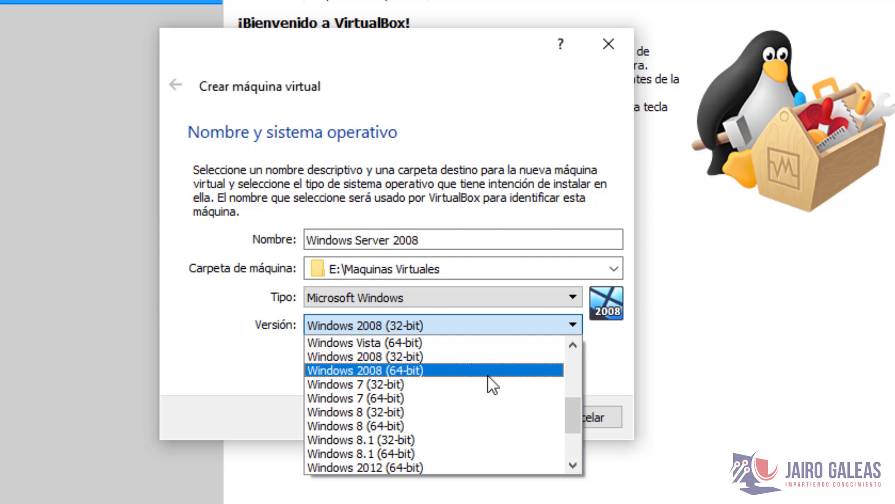
left_click(257, 373)
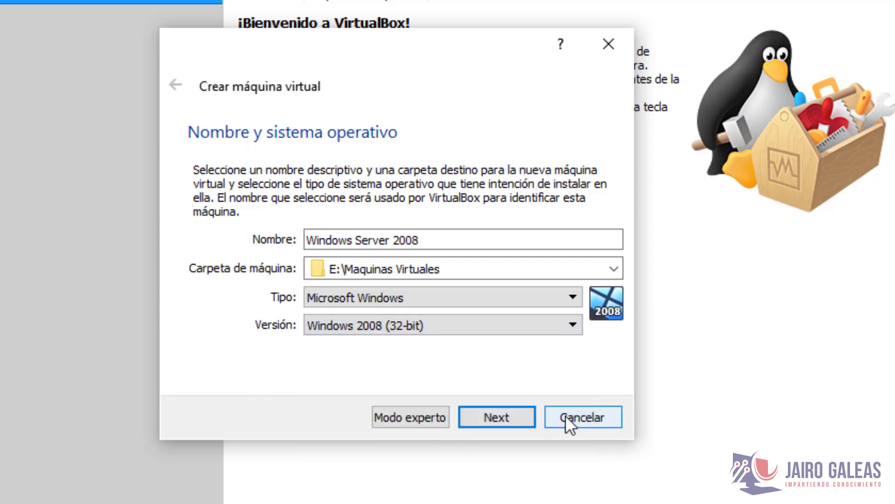
- Proceed to the memory size settings, reserve 2048 MB of RAM for the machine and continue
left_click(511, 415)
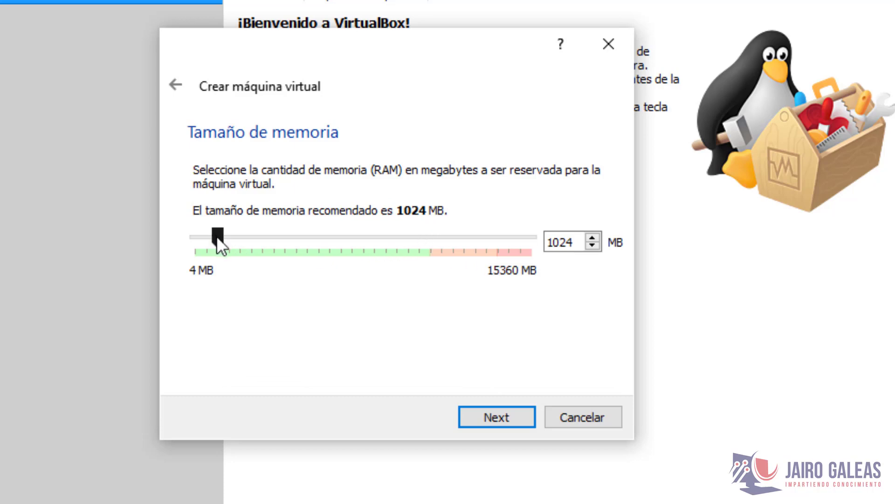
left_click_drag(217, 236, 239, 238)
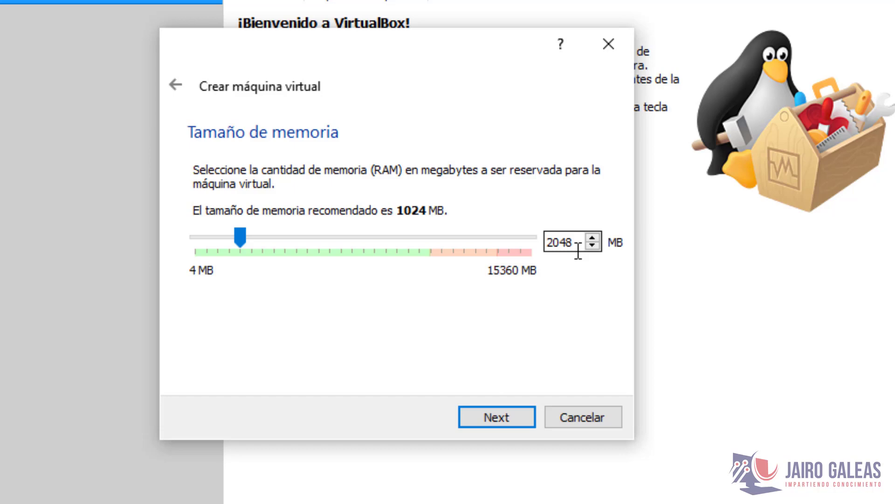
left_click(491, 418)
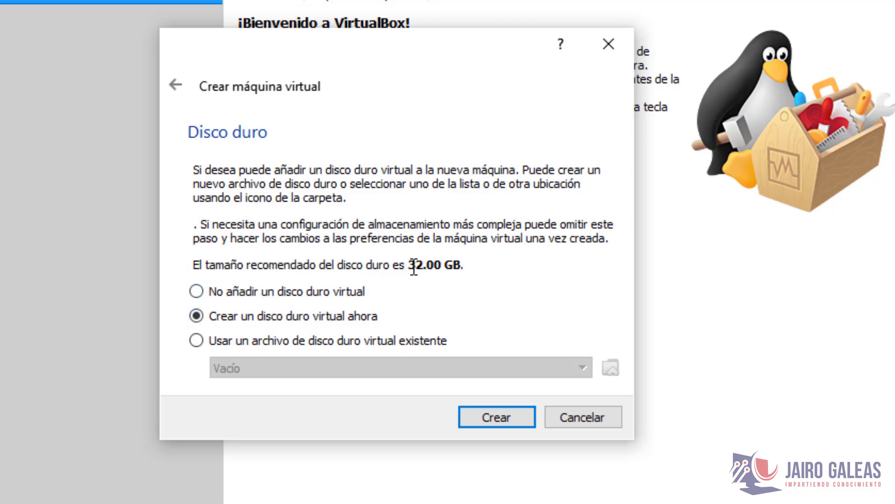
- Choose to create a virtual hard disk now, using the VDI (VirtualBox Disk Image) file type
left_click_drag(413, 265, 486, 265)
left_click(411, 266)
left_click(500, 421)
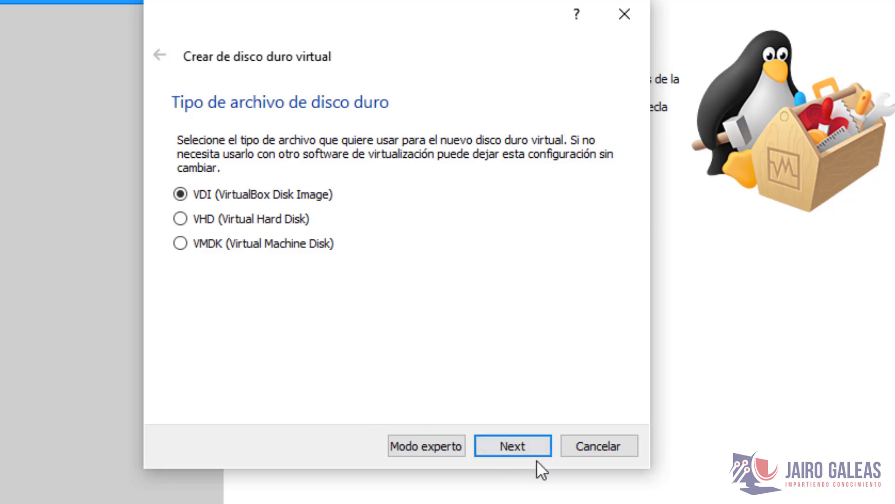
left_click(512, 447)
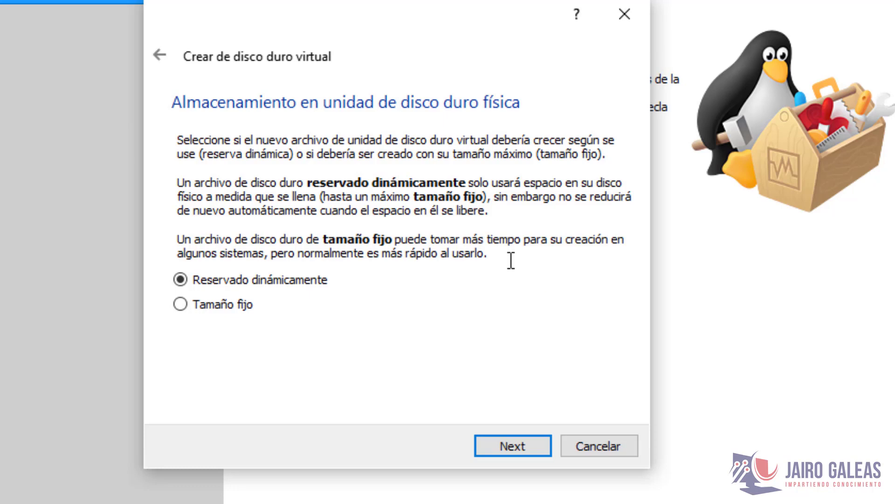
- Choose dynamically allocated storage (Reservado dinámicamente) for the virtual hard disk and continue
left_click_drag(361, 189, 412, 191)
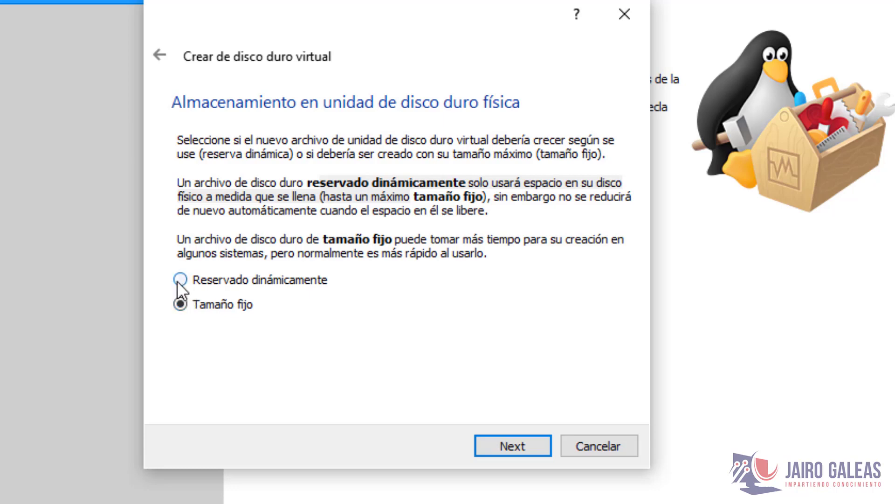
left_click(179, 281)
left_click(522, 449)
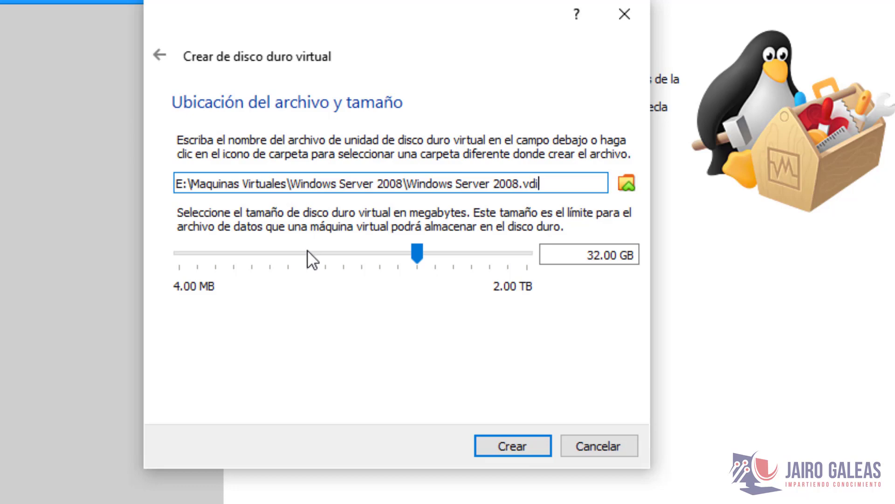
- Examine the virtual disk's file path, including its base folder, machine subfolder and .vdi file name
mouse_move(308, 252)
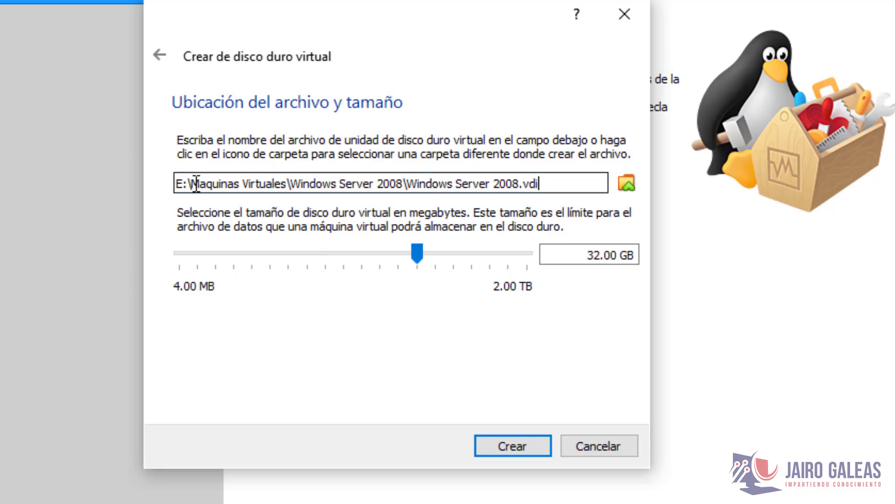
left_click(180, 182)
left_click_drag(180, 182, 287, 182)
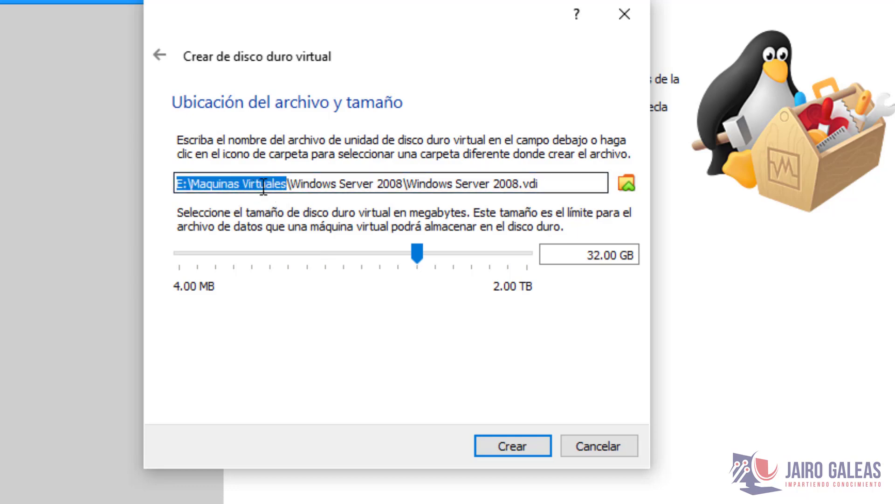
left_click(315, 186)
mouse_move(290, 183)
left_mouse_down()
mouse_move(404, 181)
mouse_move(290, 183)
left_mouse_up()
left_click(403, 181)
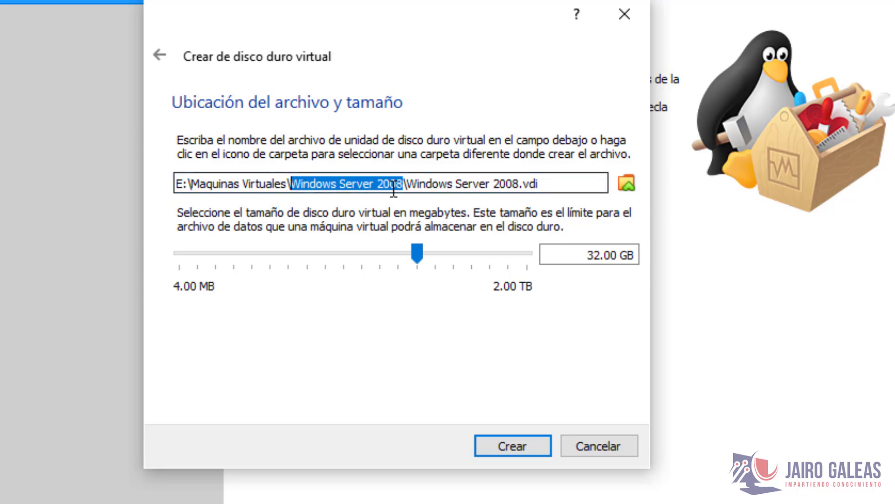
left_click(407, 182)
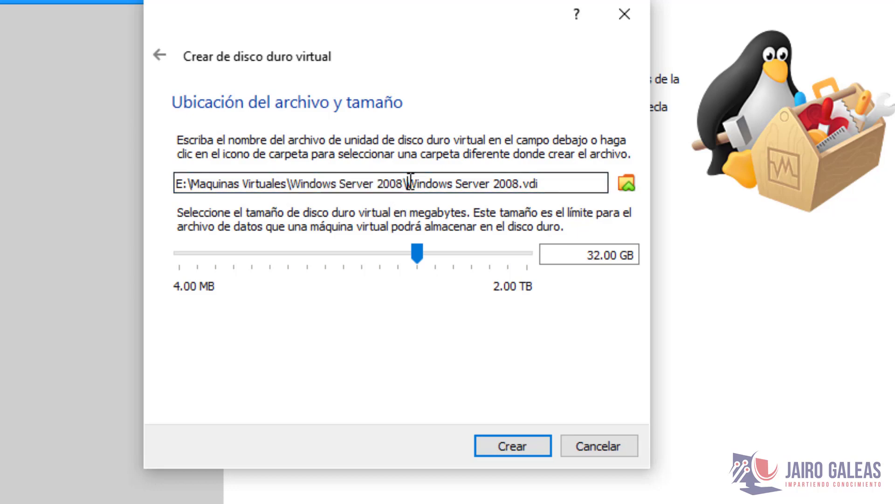
left_click_drag(410, 182, 555, 183)
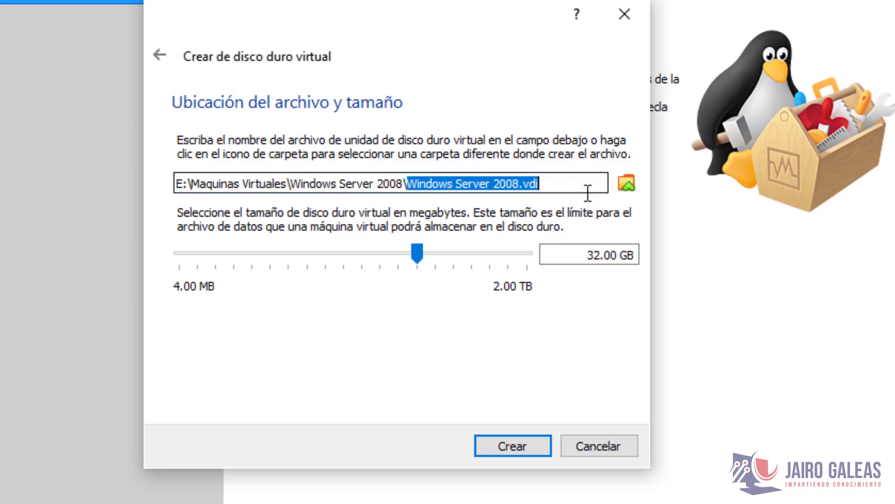
left_click(545, 180)
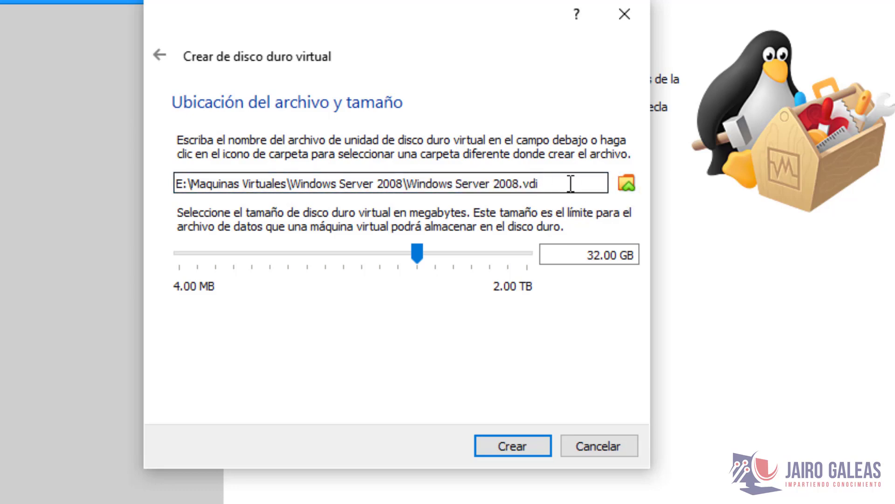
triple_click(571, 183)
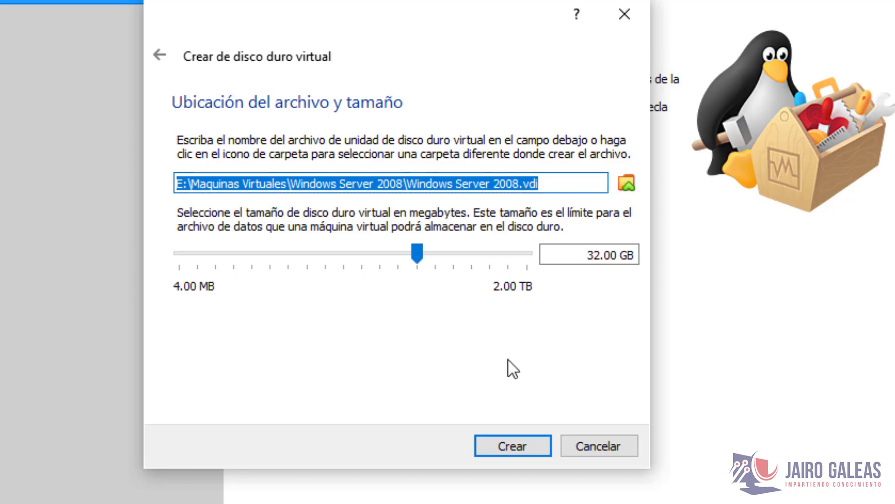
- Keep the virtual hard disk size at 32.00 GB and create the disk and machine
left_click_drag(635, 255, 651, 246)
left_click(584, 255)
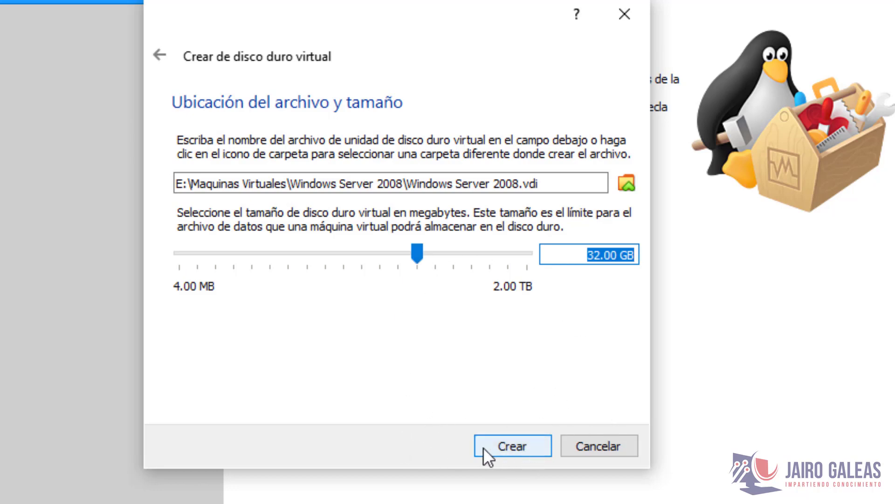
left_click(508, 449)
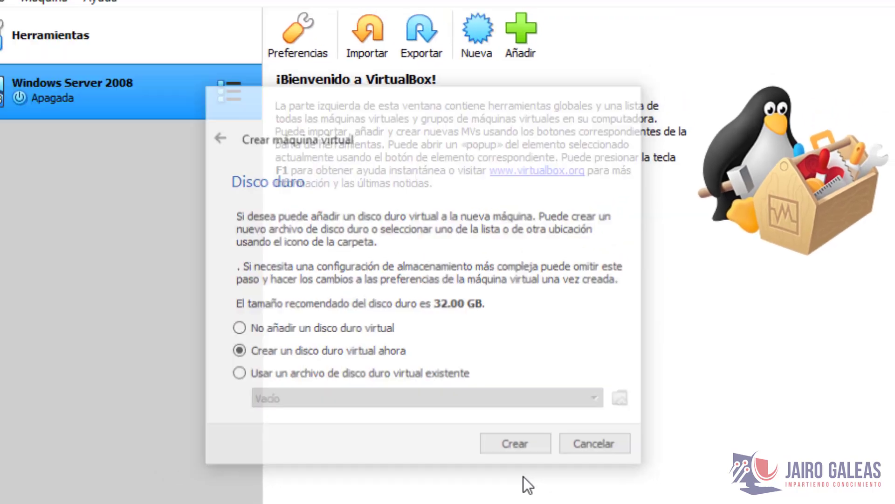